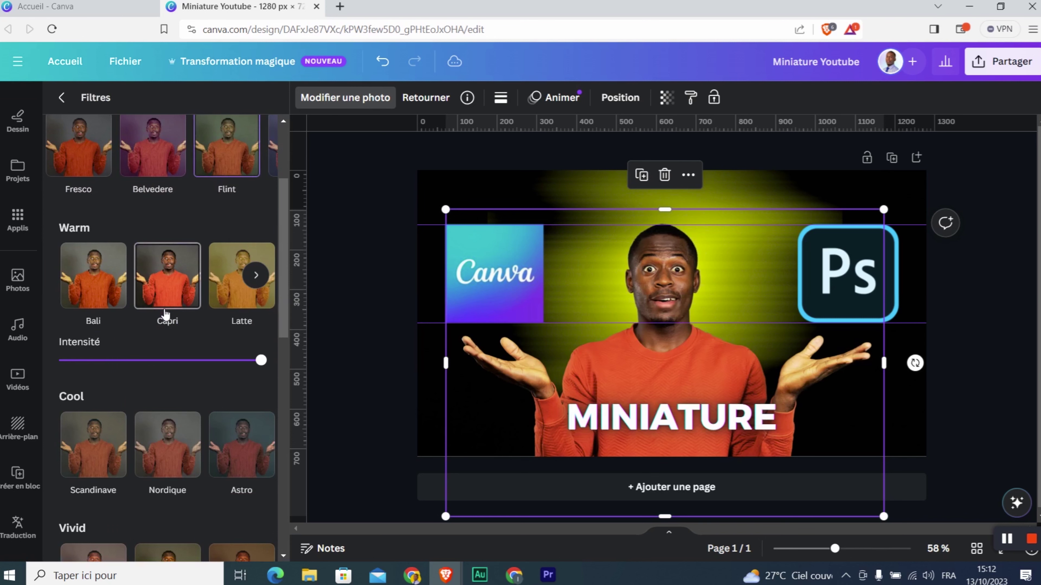
- Apply the Capri filter to the man's photo at about half intensity and lock the photo
left_click(192, 363)
left_click(162, 362)
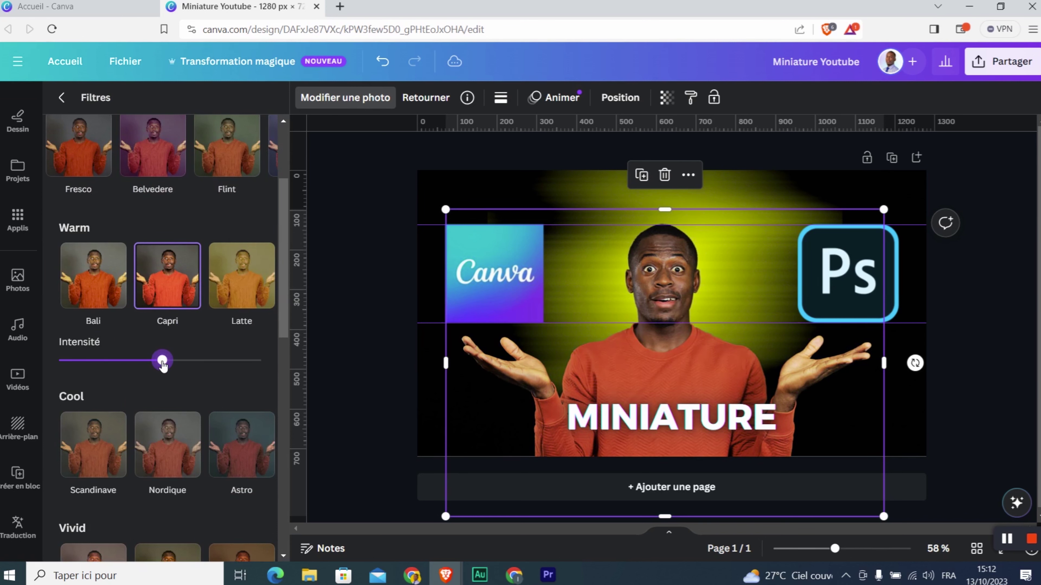
left_click(714, 106)
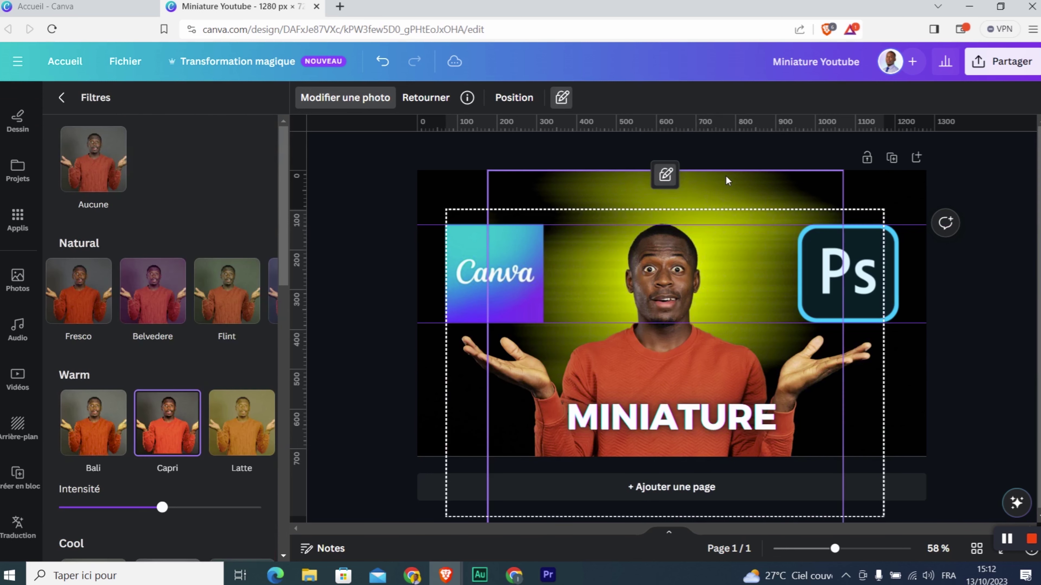
- Try shifting the yellow glow sideways behind the man
left_click(721, 183)
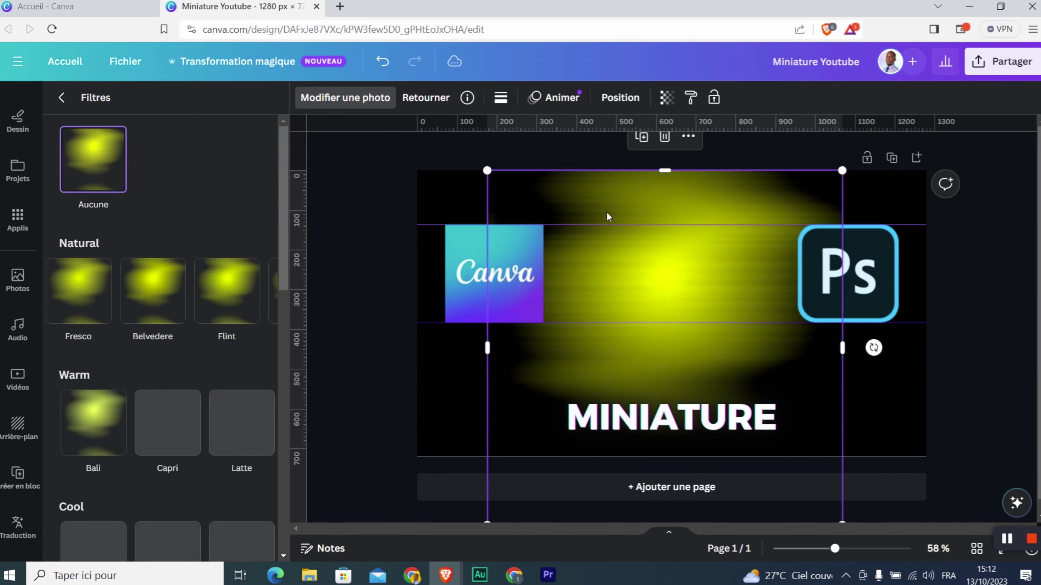
left_click_drag(678, 204, 629, 205)
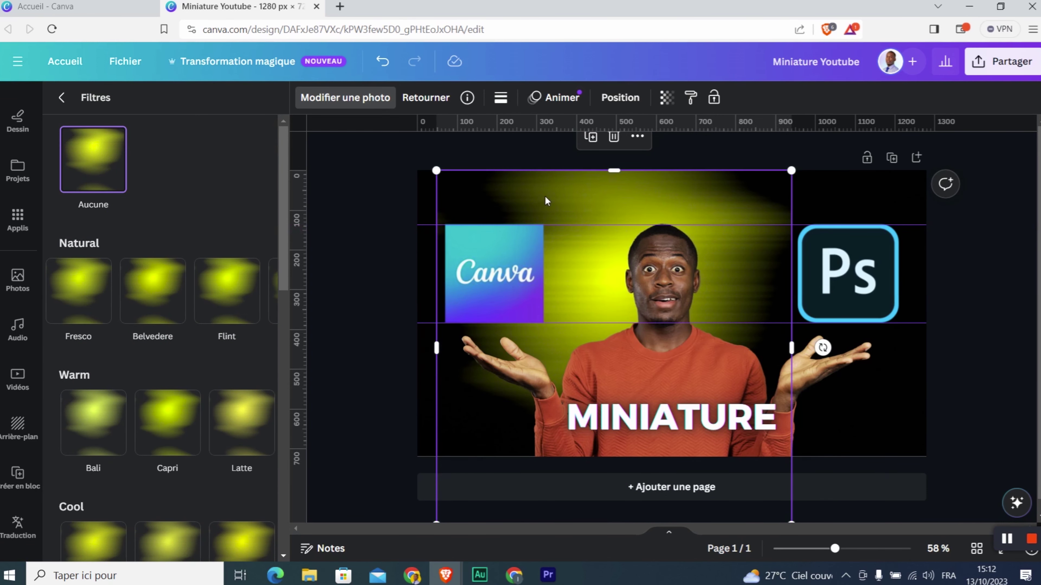
left_click_drag(548, 202, 590, 198)
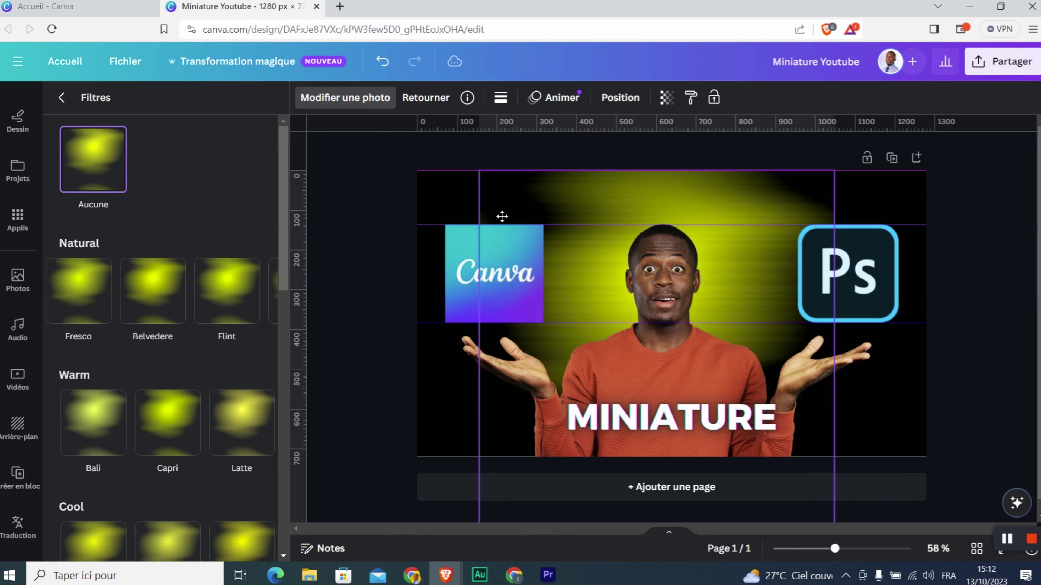
left_click_drag(502, 216, 502, 216)
left_click(352, 207)
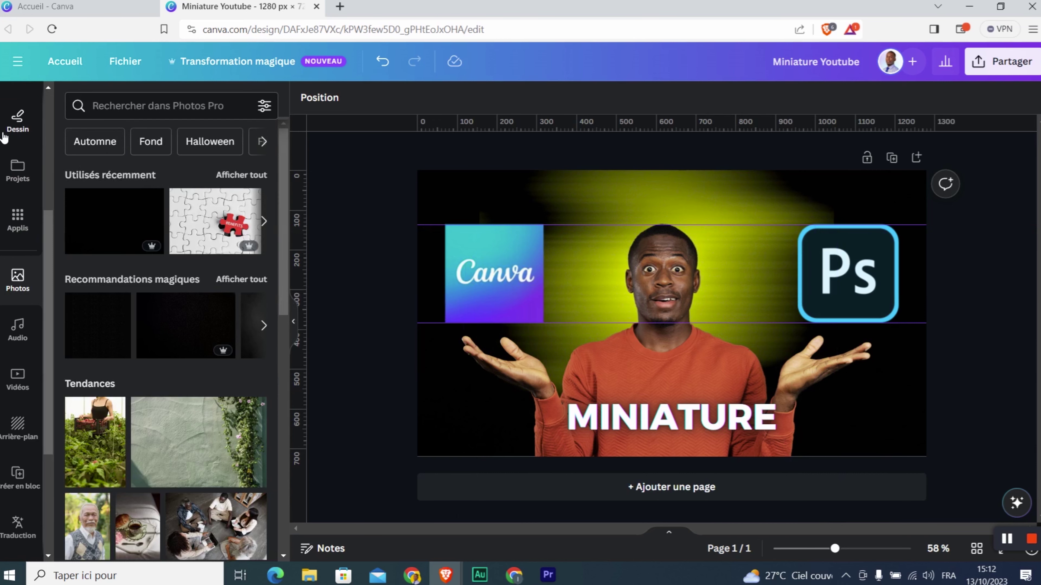
- Replace the yellow glow with the orange radial gradient element, enlarged to about 824 px square and centred horizontally on the page
left_click(549, 189)
key("Delete")
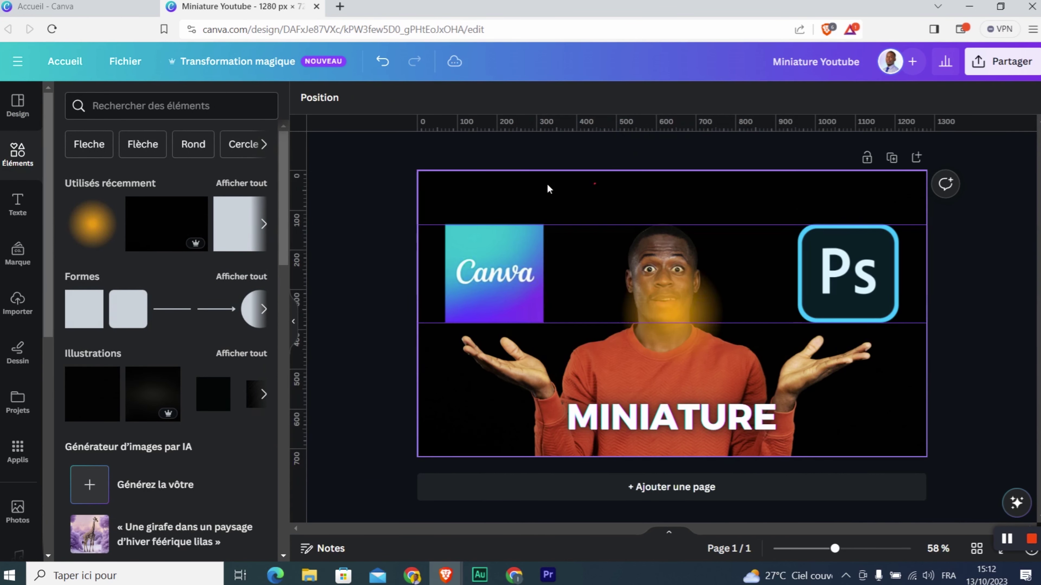
left_click(655, 279)
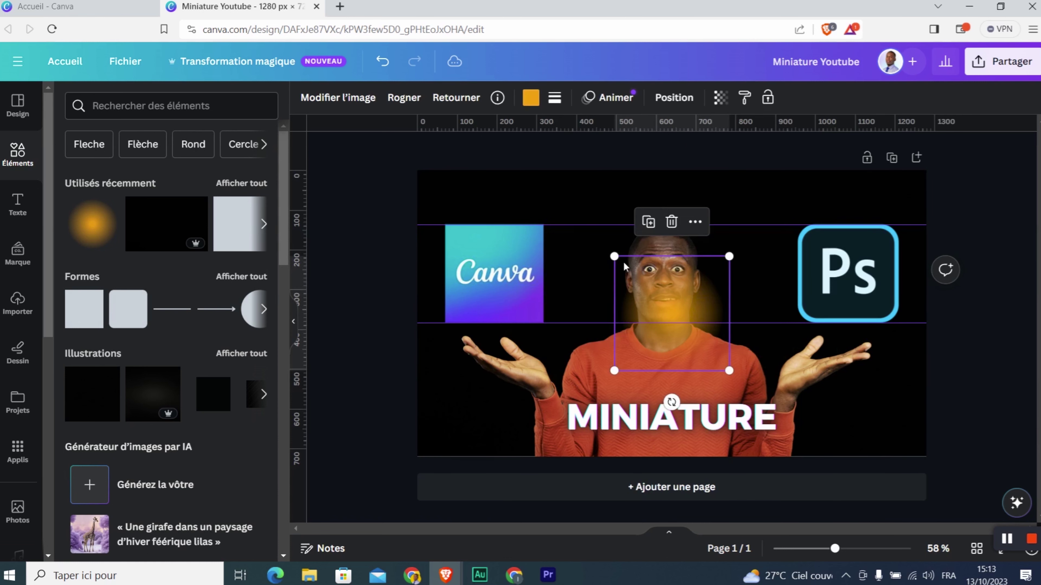
left_click_drag(614, 256, 490, 134)
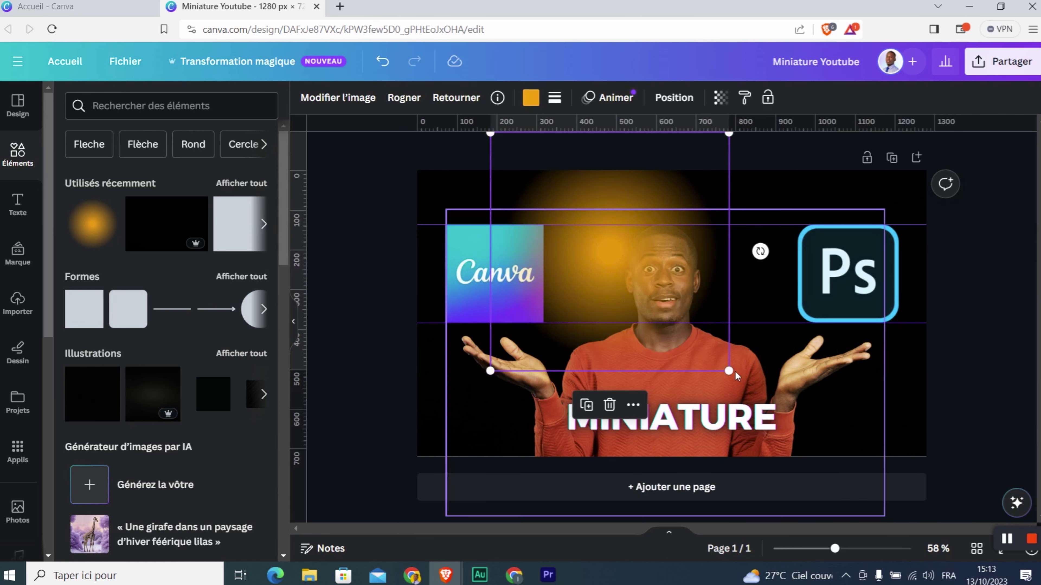
left_click_drag(726, 369, 815, 459)
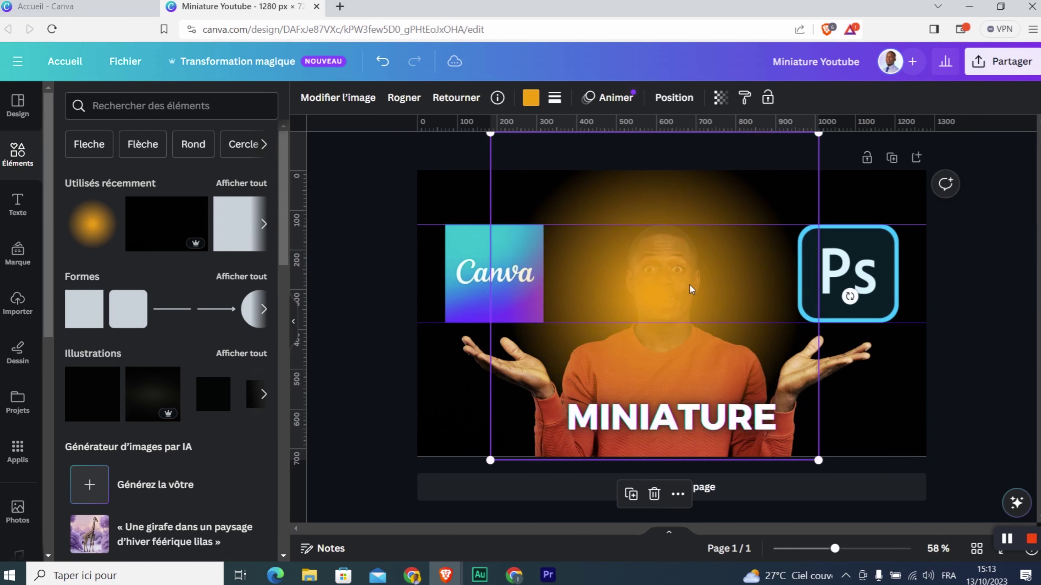
mouse_move(690, 286)
left_mouse_down()
mouse_move(718, 306)
mouse_move(691, 300)
left_mouse_up()
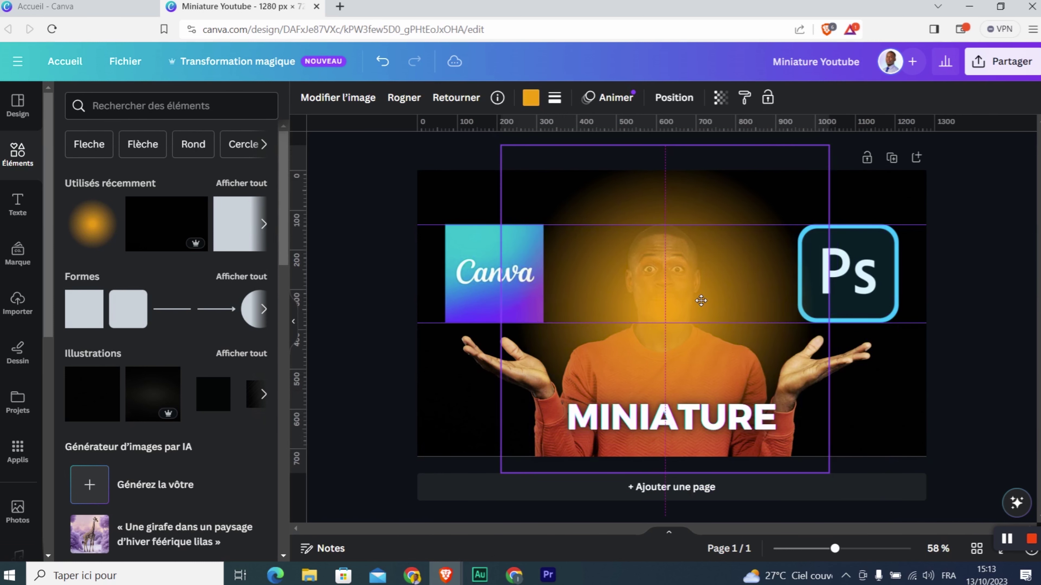
- Layer the orange glow behind the man but above the black background and nudge it to Y -68 px
left_click(674, 97)
left_click(221, 160)
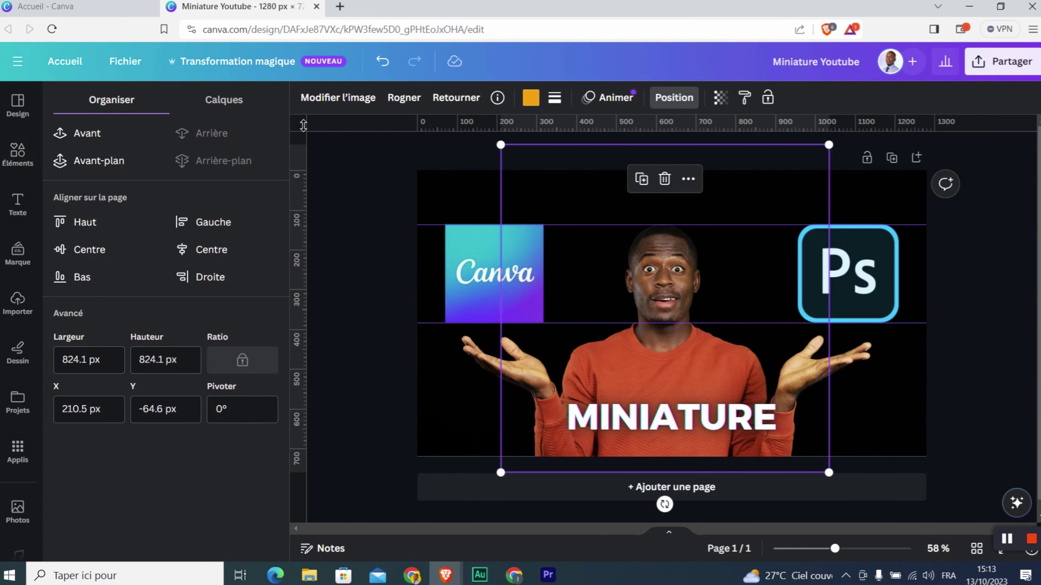
left_click(109, 144)
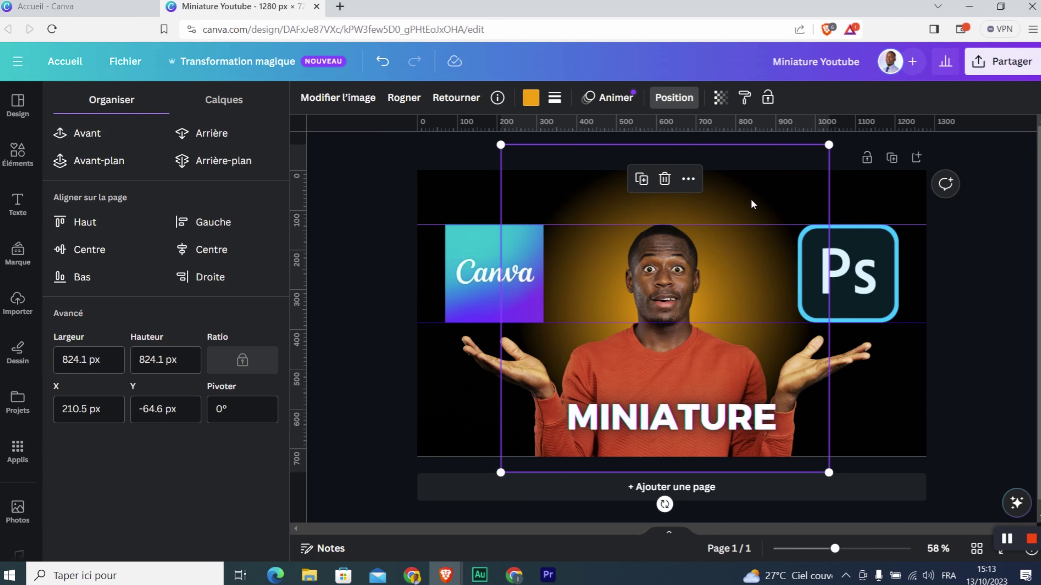
left_click_drag(748, 199, 751, 198)
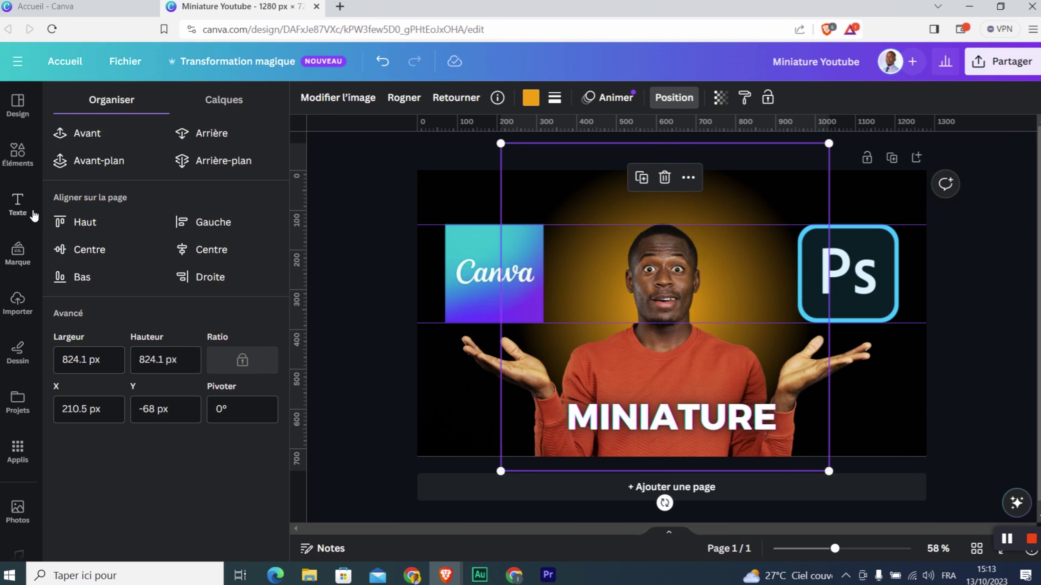
- Search the uploaded images for "salon"
left_click(17, 306)
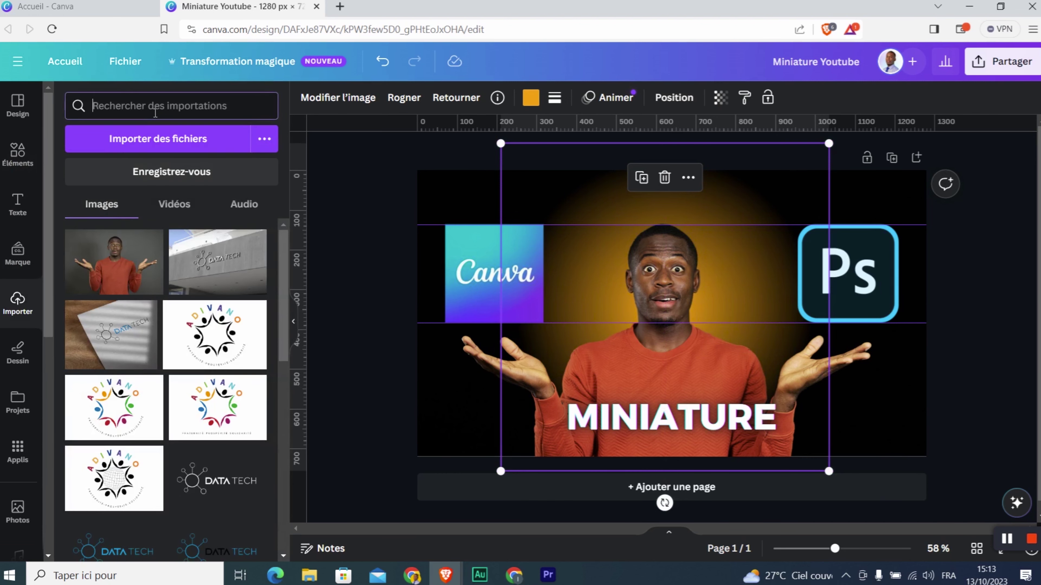
type("s")
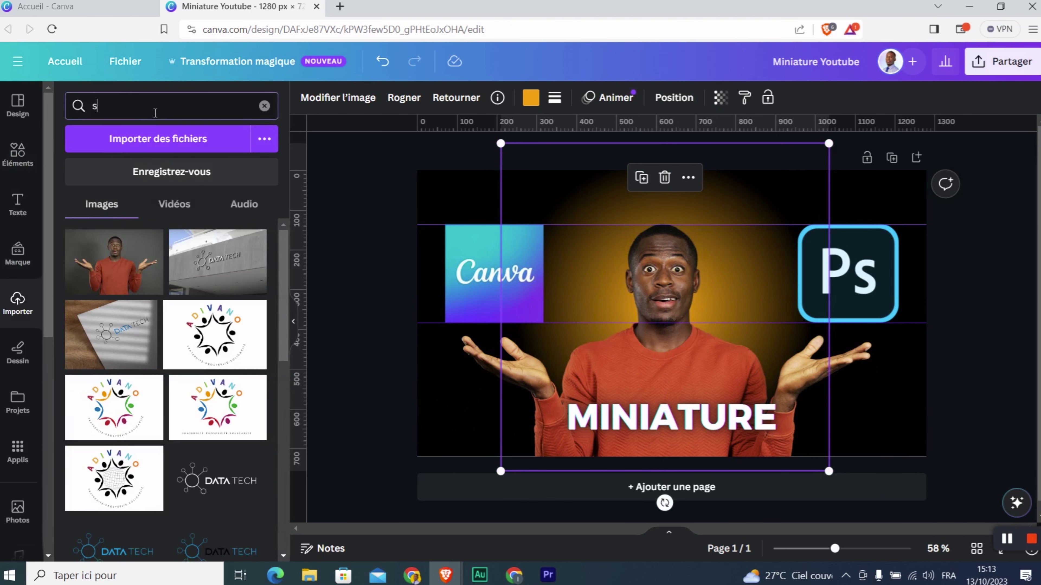
type("alon")
key("Return")
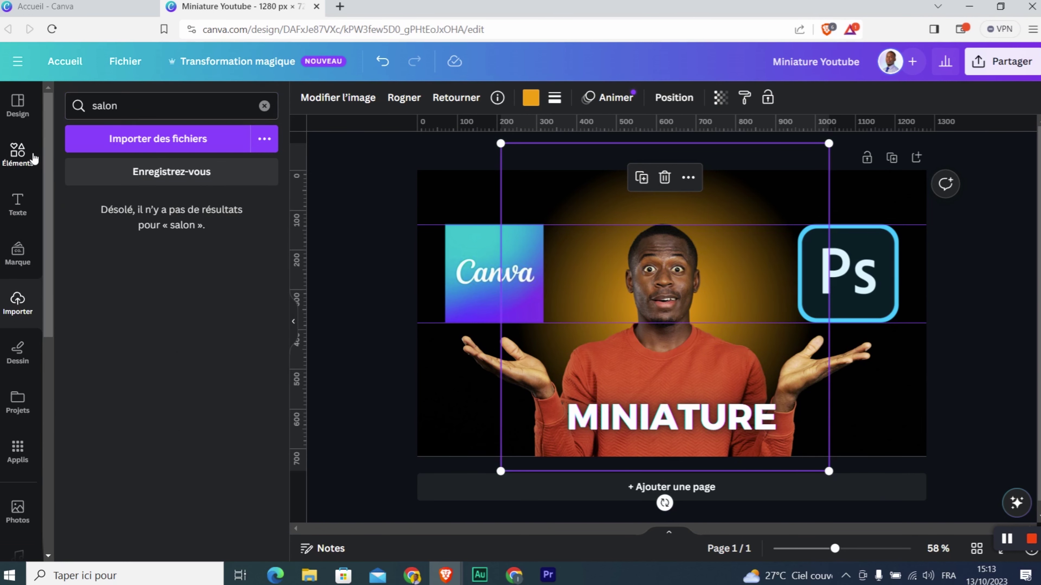
- Search the elements library for "salon" and show all the matching photos
left_click(18, 153)
type("salon")
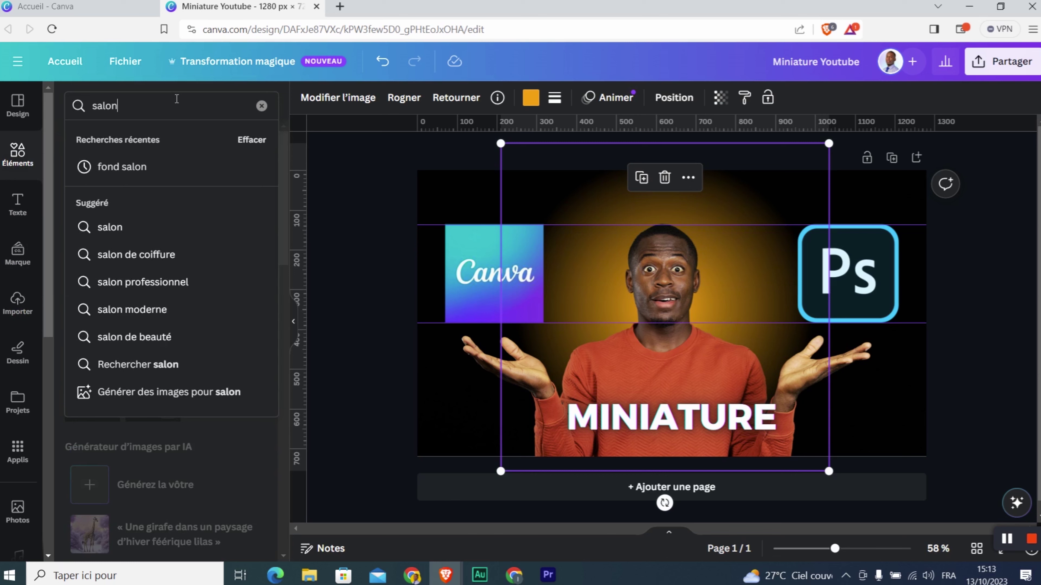
key("Return")
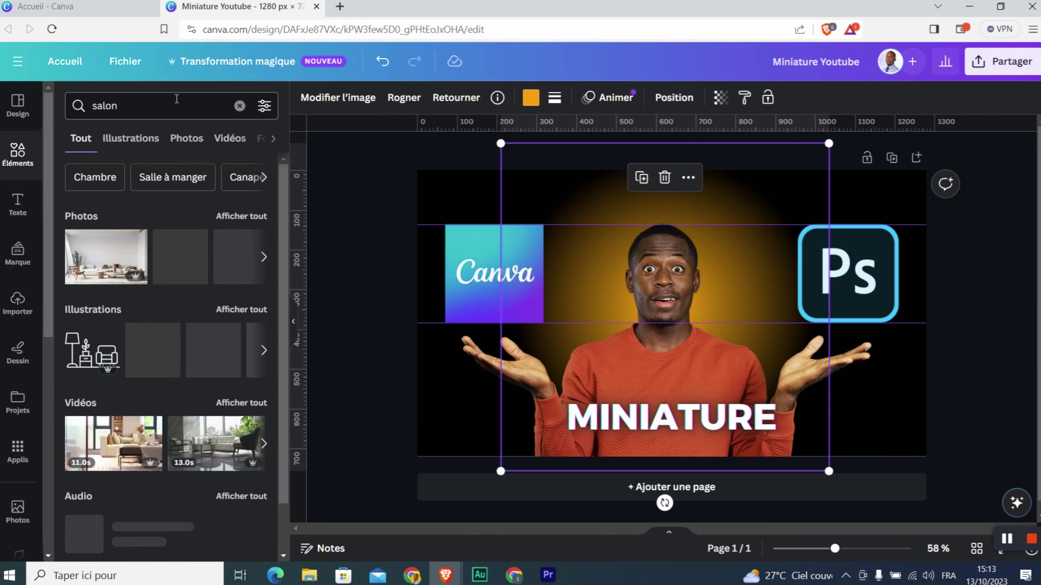
left_click(241, 216)
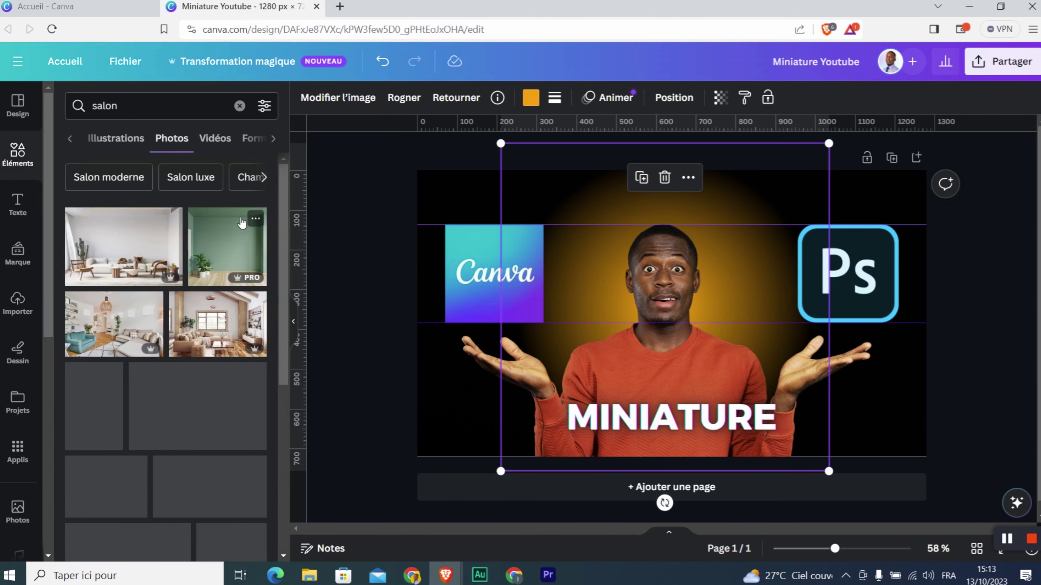
- Try the white living-room photo with the cactus on the page and remove it
left_click(108, 254)
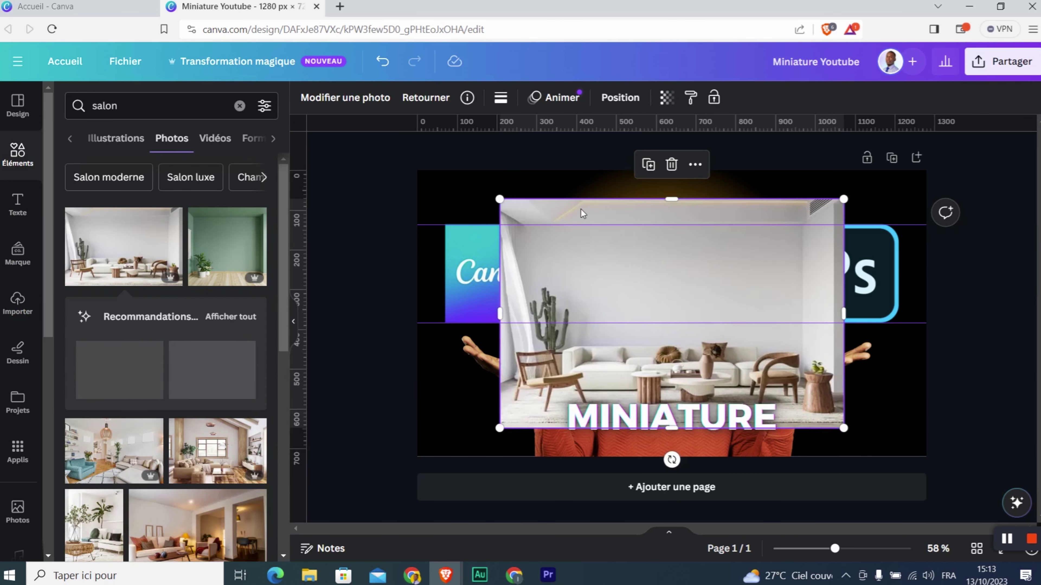
left_click_drag(497, 198, 494, 195)
key("Delete")
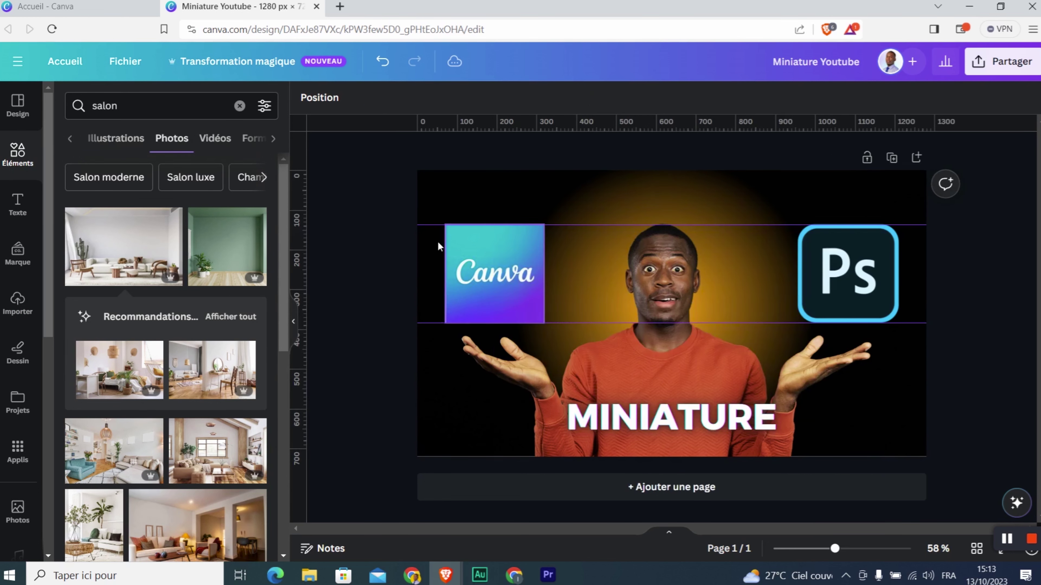
- Add the living-room photo with wooden beams as the rearmost layer, enlarged to about 1338 × 891 px to cover the page
left_click(212, 449)
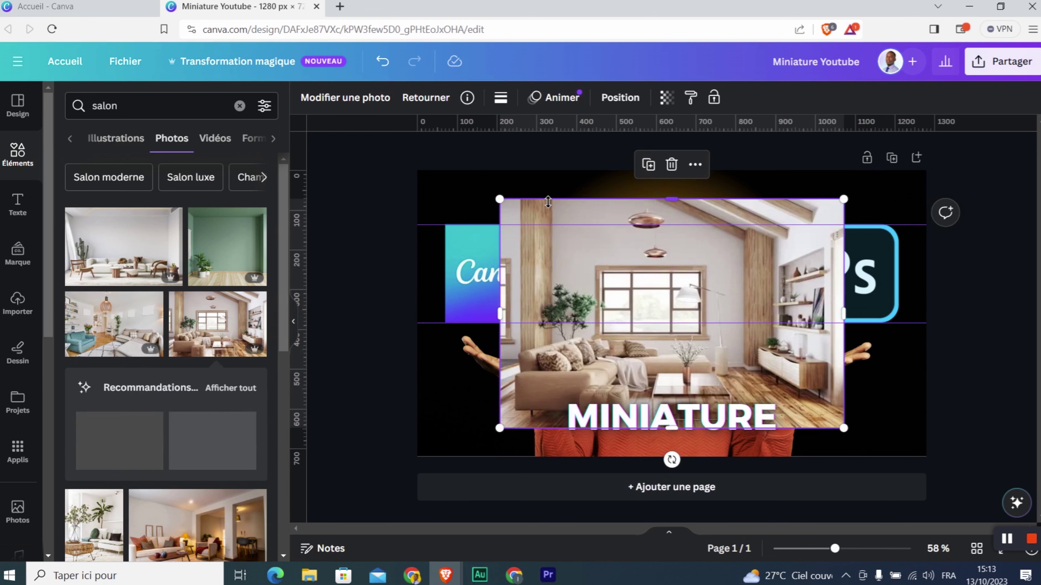
left_click_drag(498, 199, 419, 145)
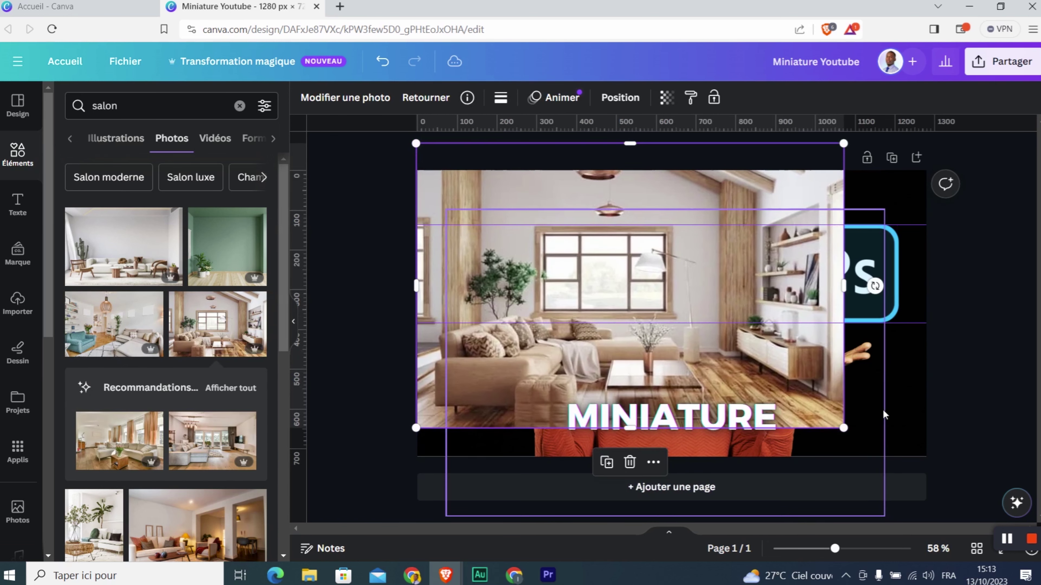
left_click_drag(843, 427, 956, 487)
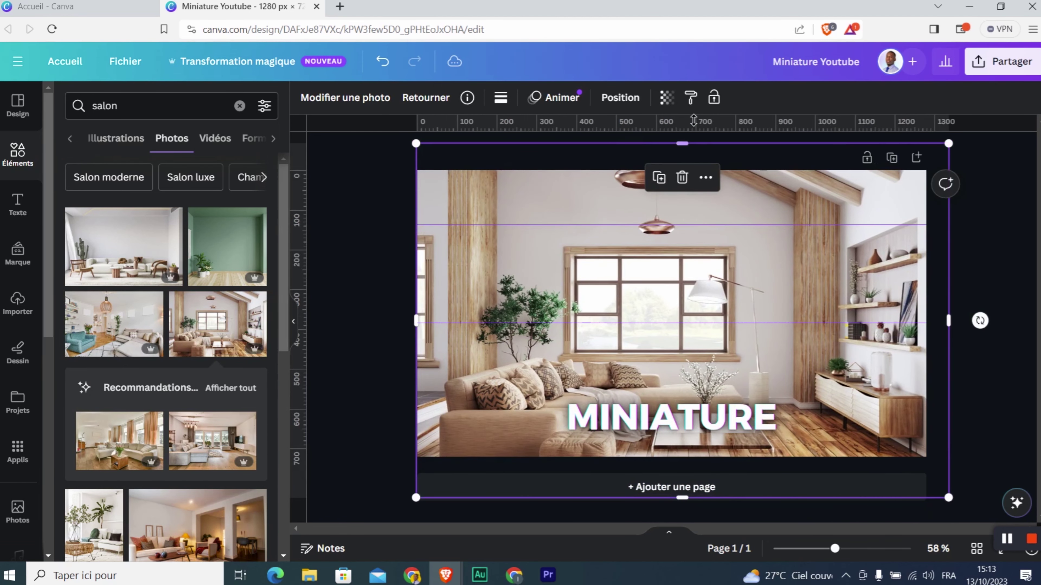
left_click(620, 97)
left_click(248, 159)
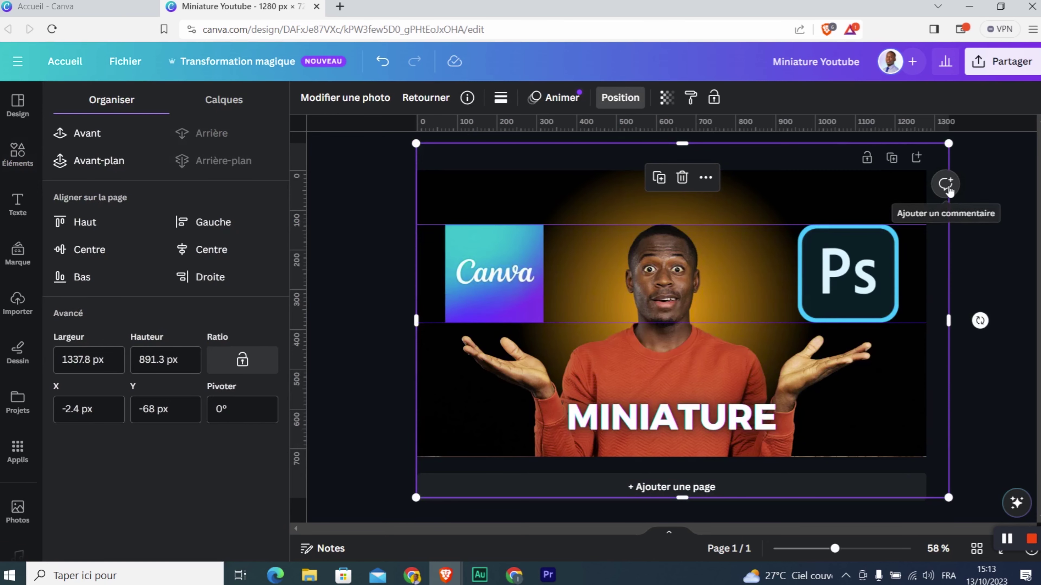
- Extend the black background slightly below the page's bottom edge and set its transparency to 91
left_click(931, 198)
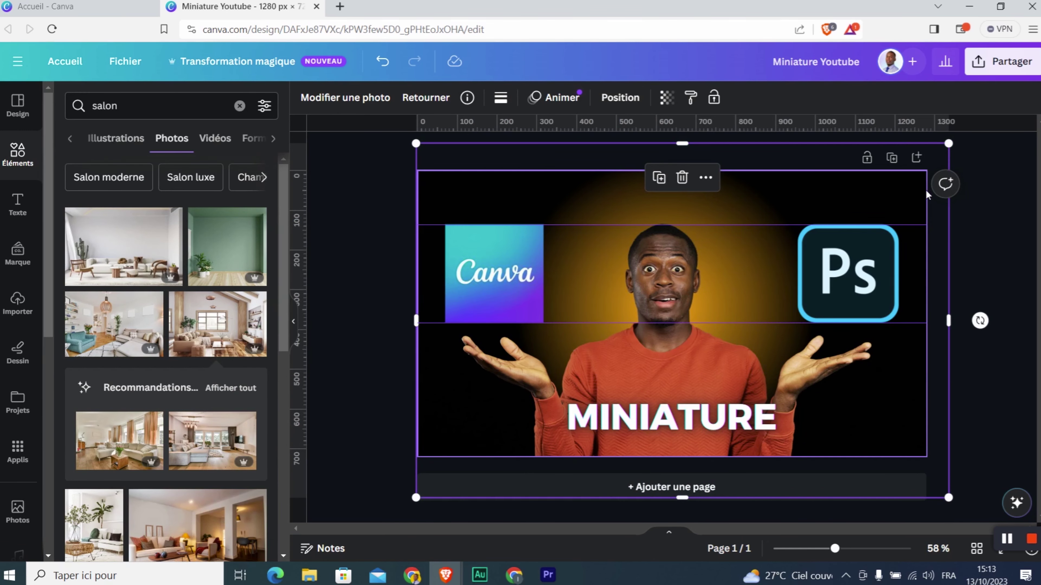
left_click(997, 391)
left_click(860, 431)
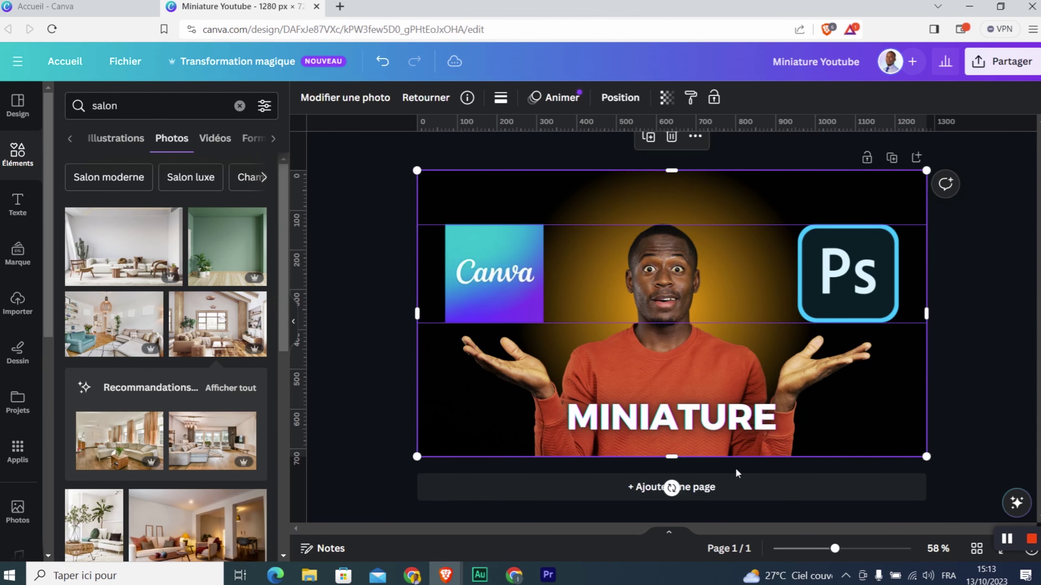
left_click_drag(672, 454, 673, 471)
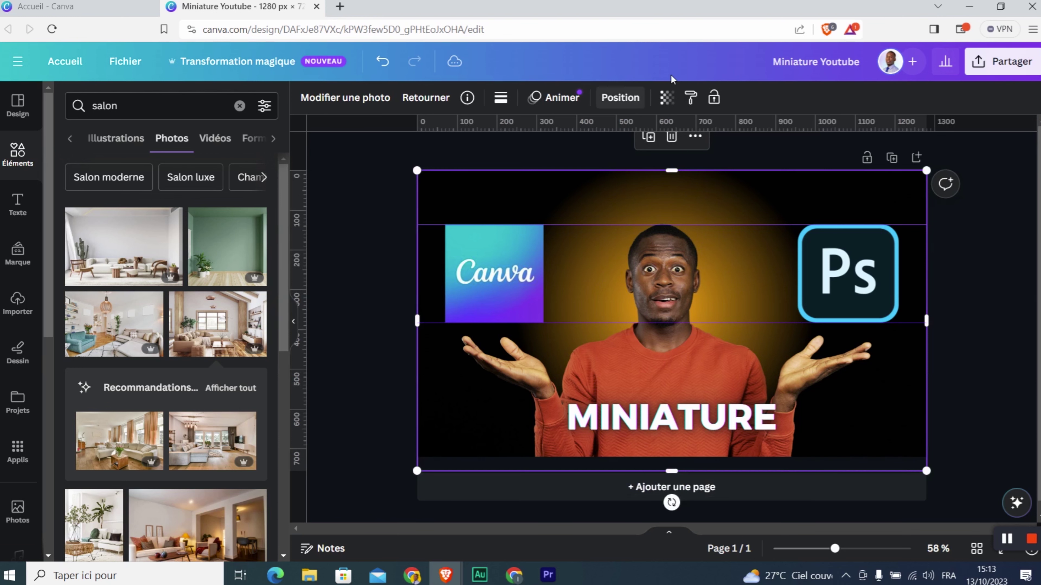
left_click(667, 99)
left_click_drag(666, 154, 650, 154)
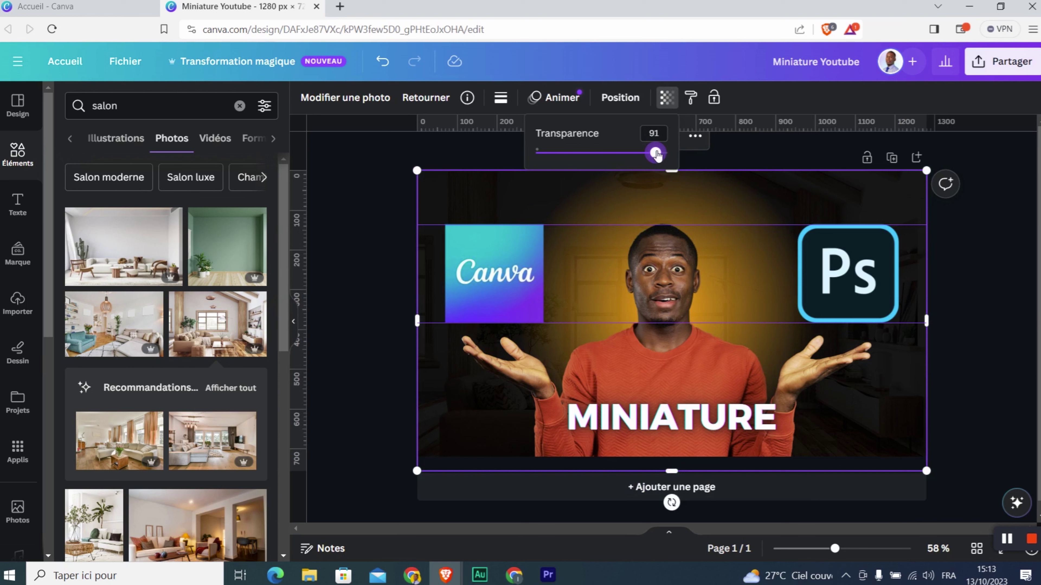
left_click(989, 270)
left_click(990, 271)
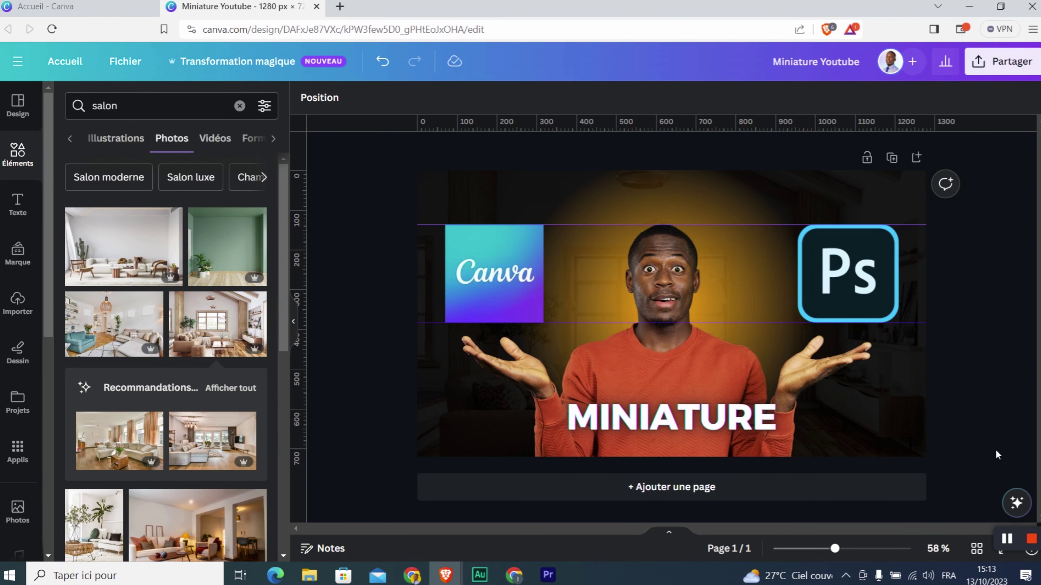
- Preview the finished thumbnail in full screen and return to the editor
mouse_move(1026, 535)
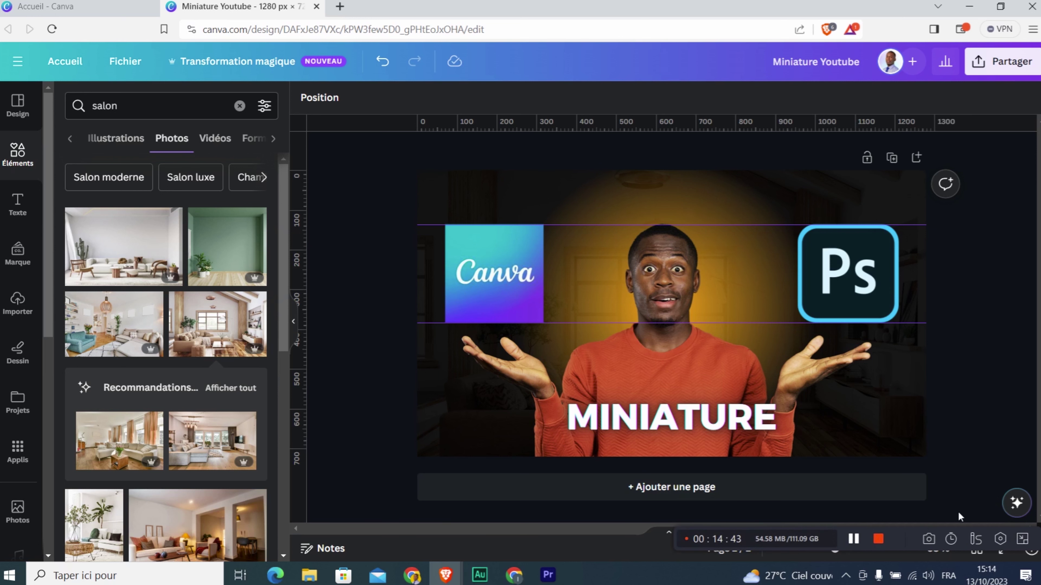
left_click_drag(898, 533, 921, 436)
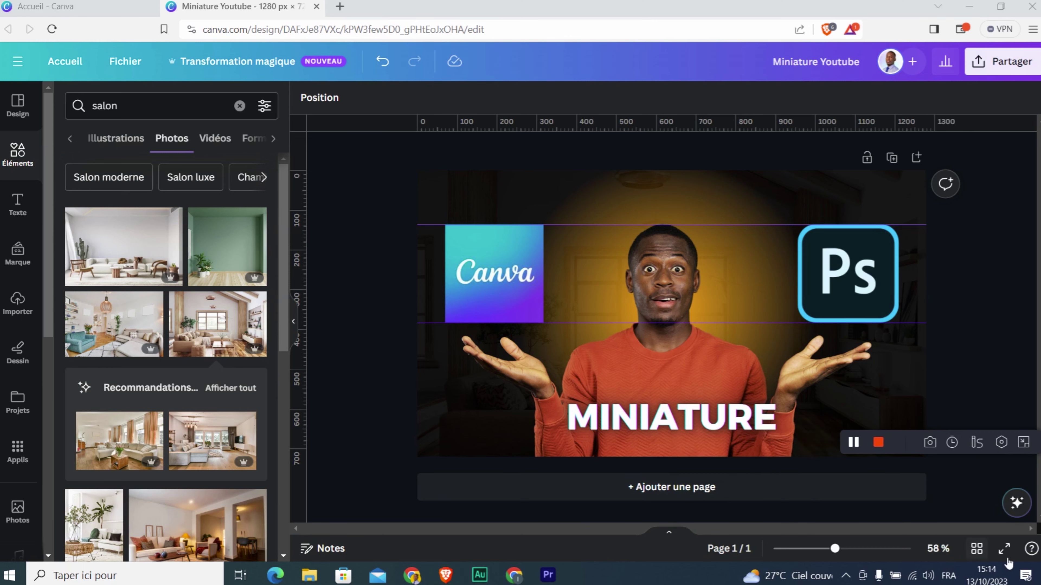
left_click(1007, 550)
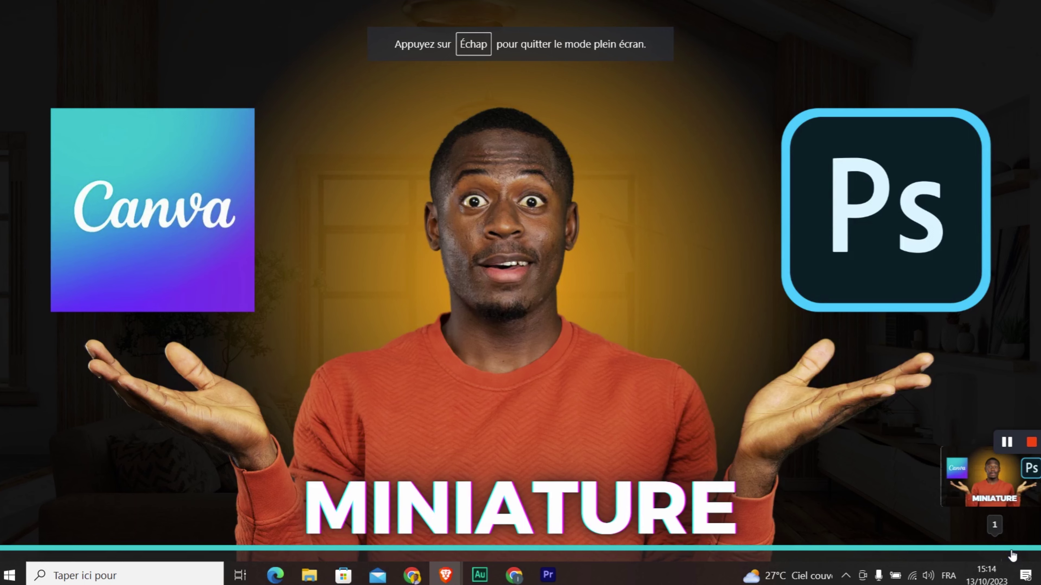
key("Escape")
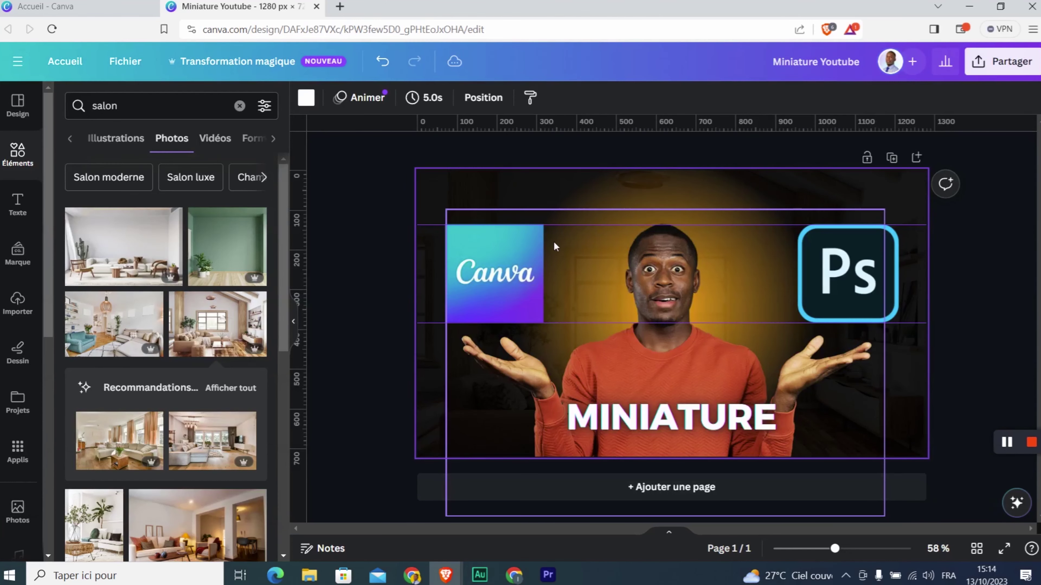
- Add a square shape, place it at the page's top-left corner and narrow it into a thin vertical strip
left_click(435, 185)
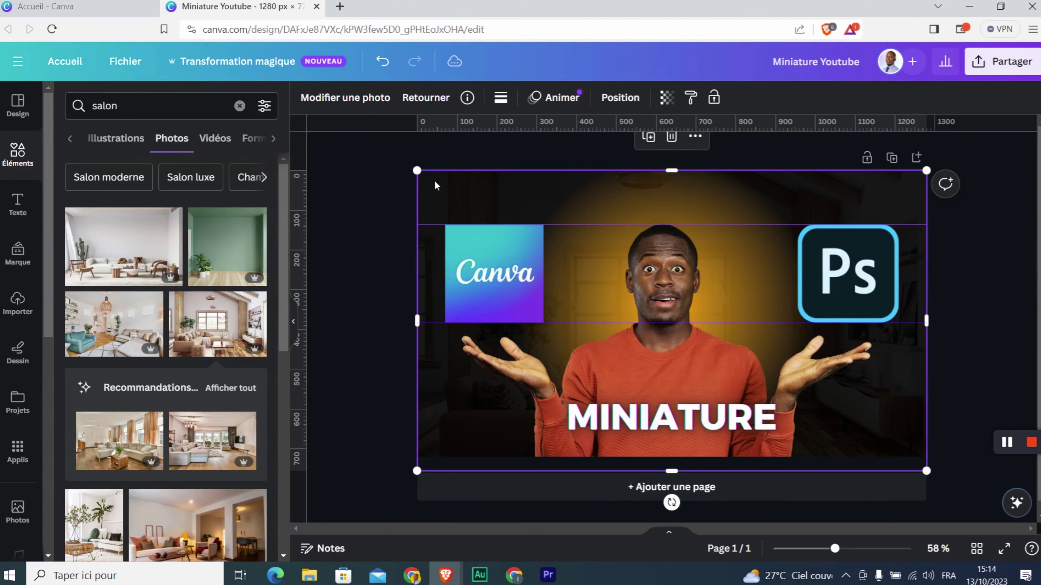
key("r")
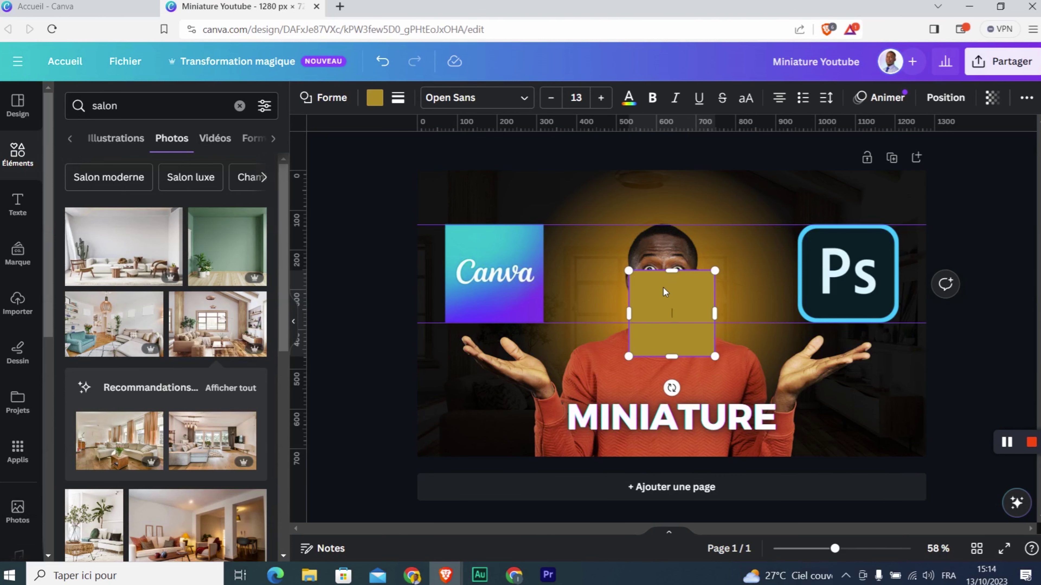
left_click_drag(663, 288, 450, 184)
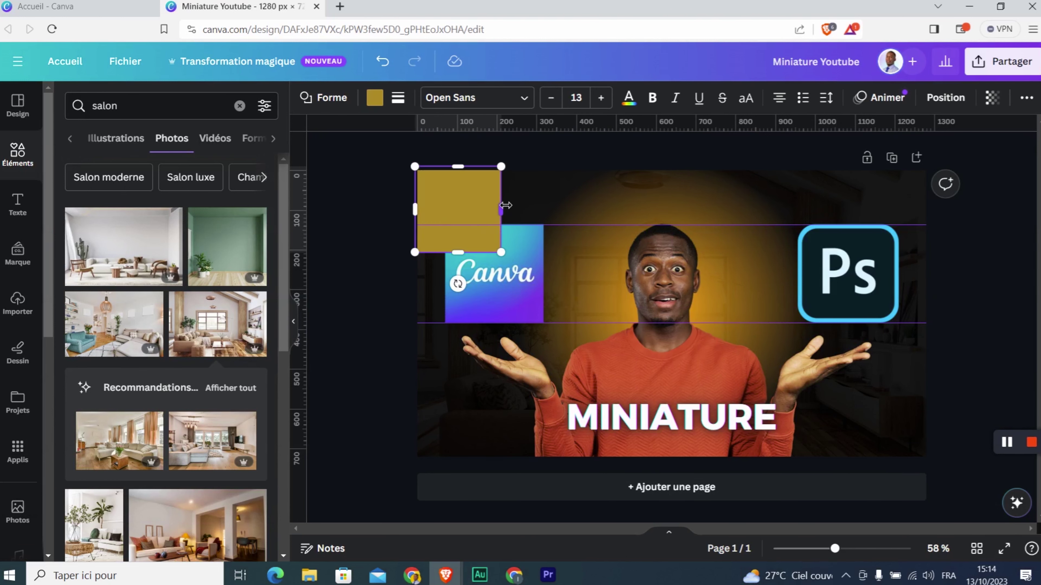
left_click_drag(506, 205, 428, 207)
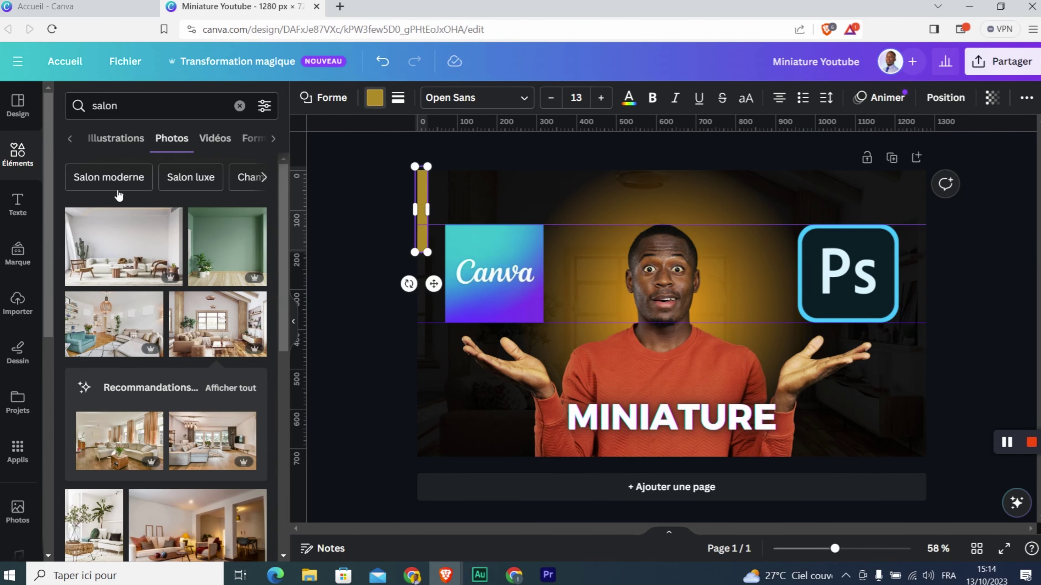
- Sample the glow behind the portrait as the strip's fill and brighten it to a vivid orange
left_click(374, 97)
left_click(68, 181)
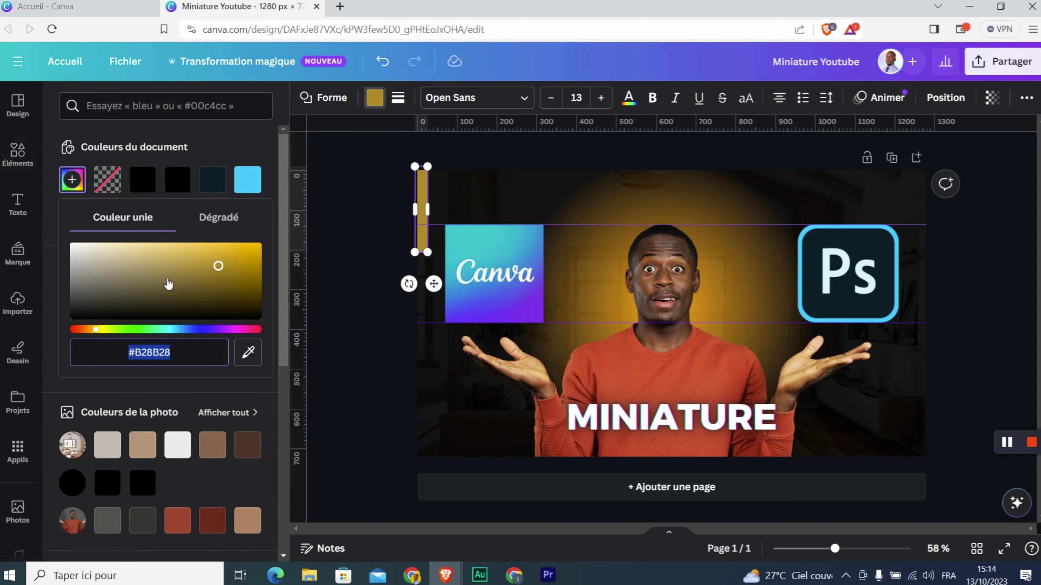
left_click(238, 352)
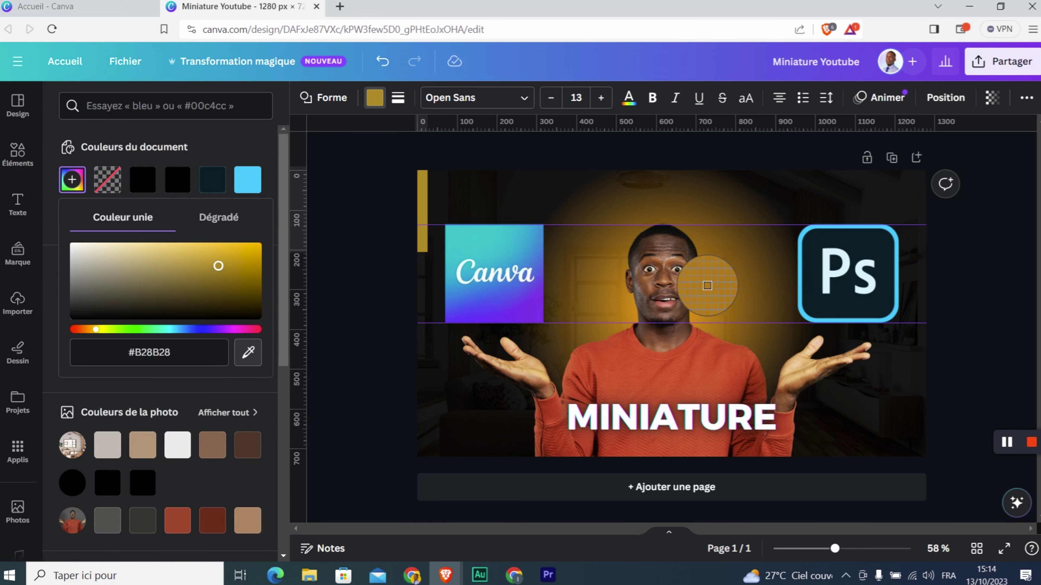
left_click(648, 284)
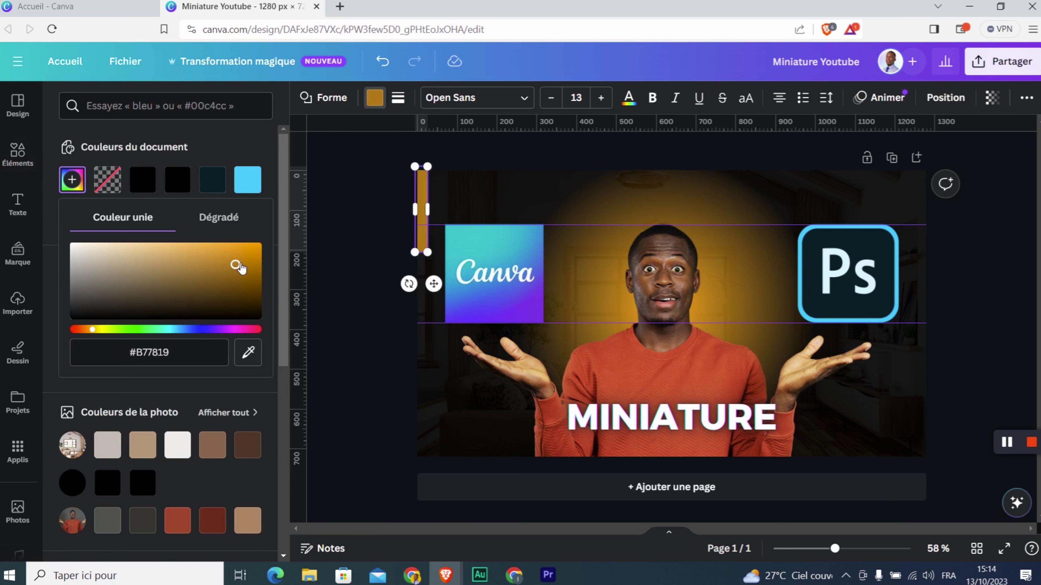
left_click_drag(239, 268, 327, 201)
- Enlarge the orange strip beyond the page's full height, leaving only a thin sliver along the page's left edge
left_click_drag(431, 201, 424, 199)
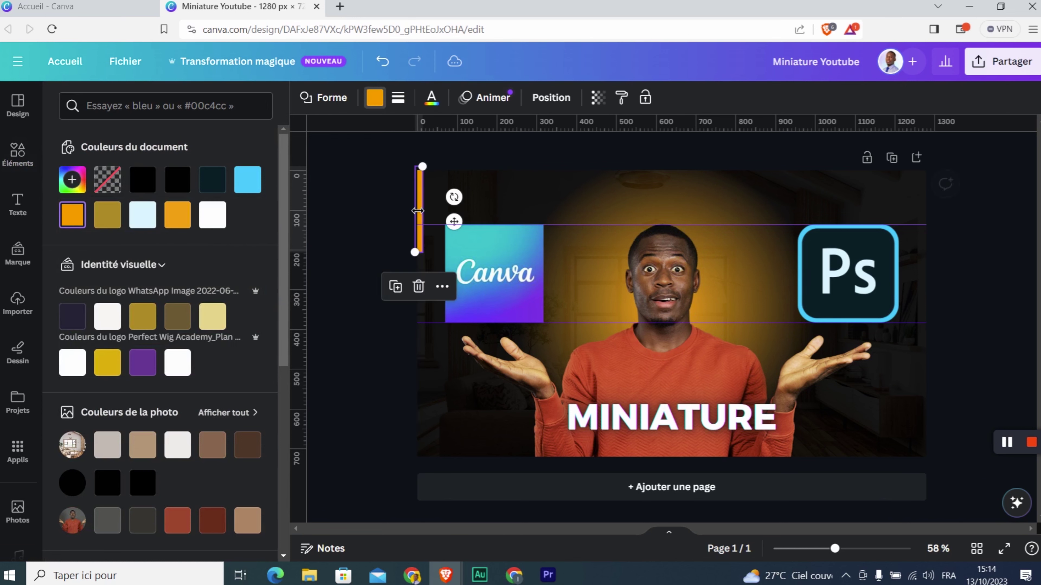
left_click_drag(415, 252, 387, 464)
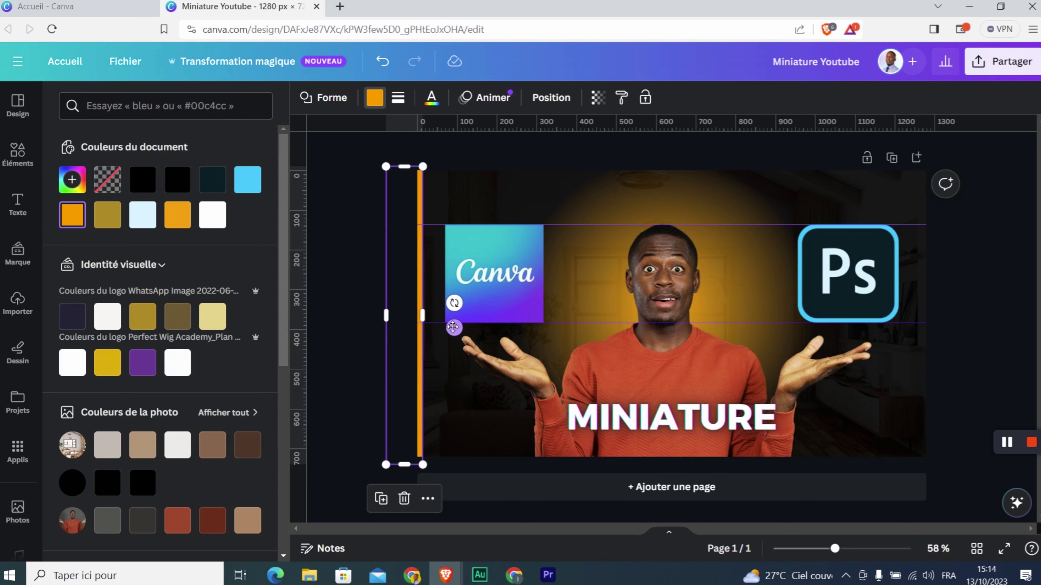
left_click_drag(454, 328, 454, 332)
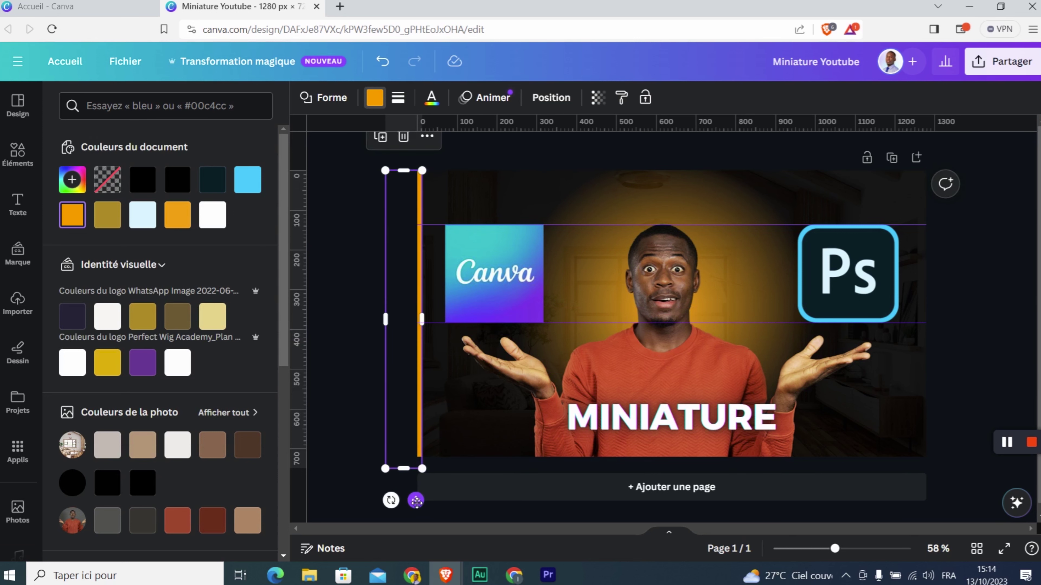
- Copy the orange strip to the page's right edge and place another copy, rotated to horizontal and lengthened, across the top edge
left_click_drag(709, 446, 955, 499)
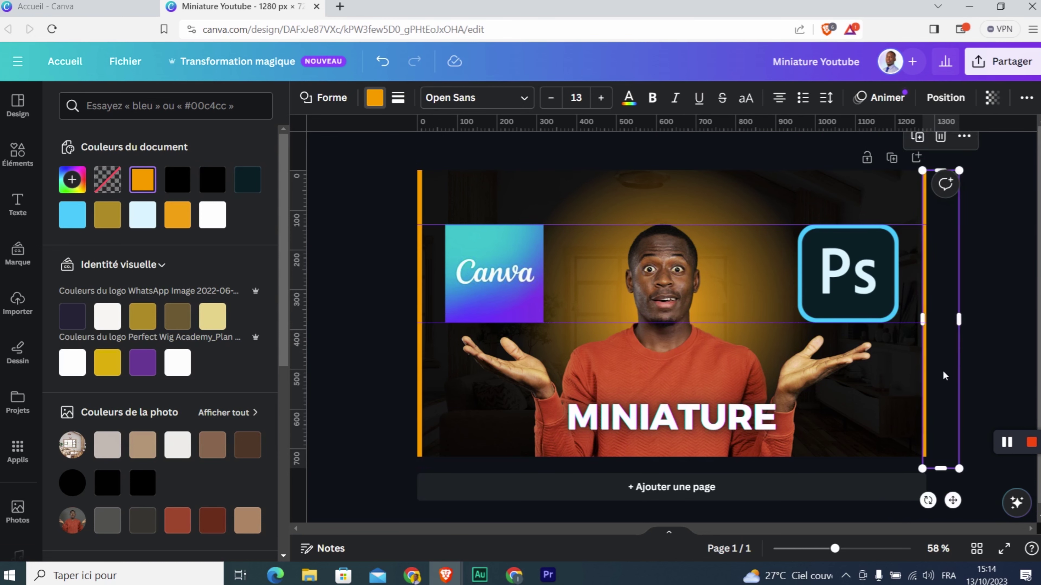
left_click_drag(944, 375, 782, 345)
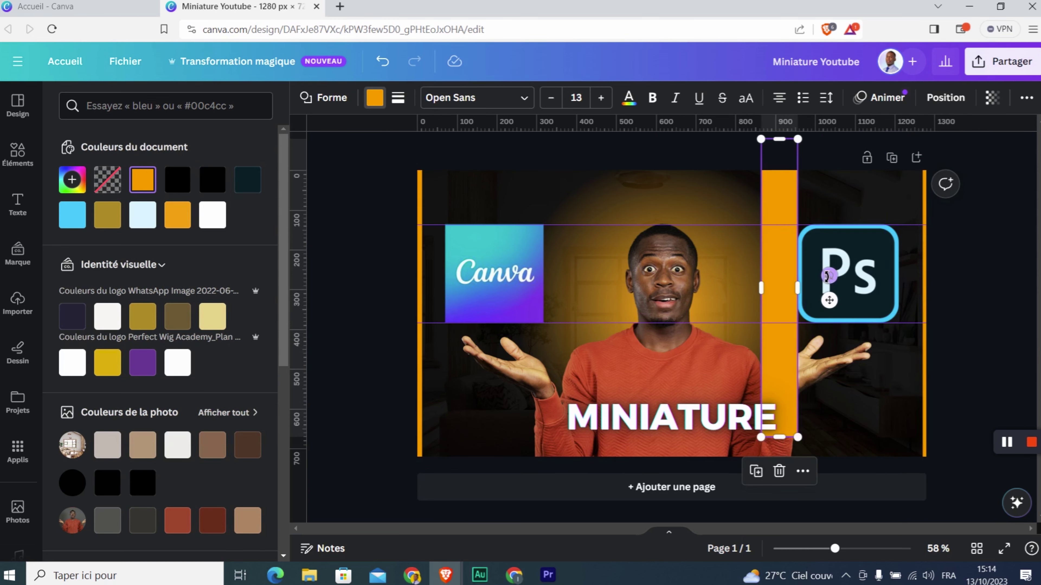
left_click_drag(827, 276, 796, 428)
left_click_drag(795, 299, 575, 165)
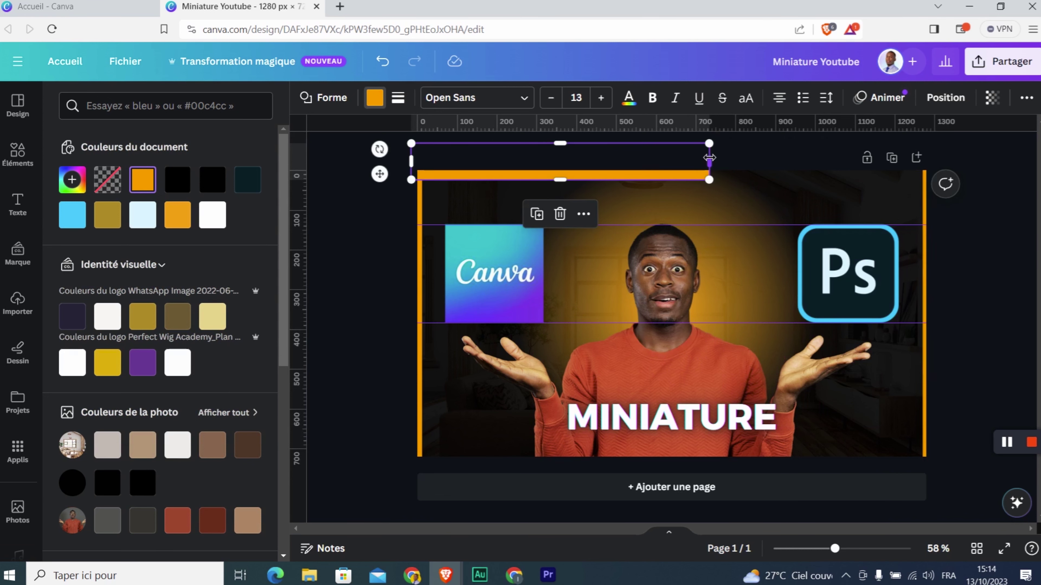
left_click_drag(709, 157, 948, 159)
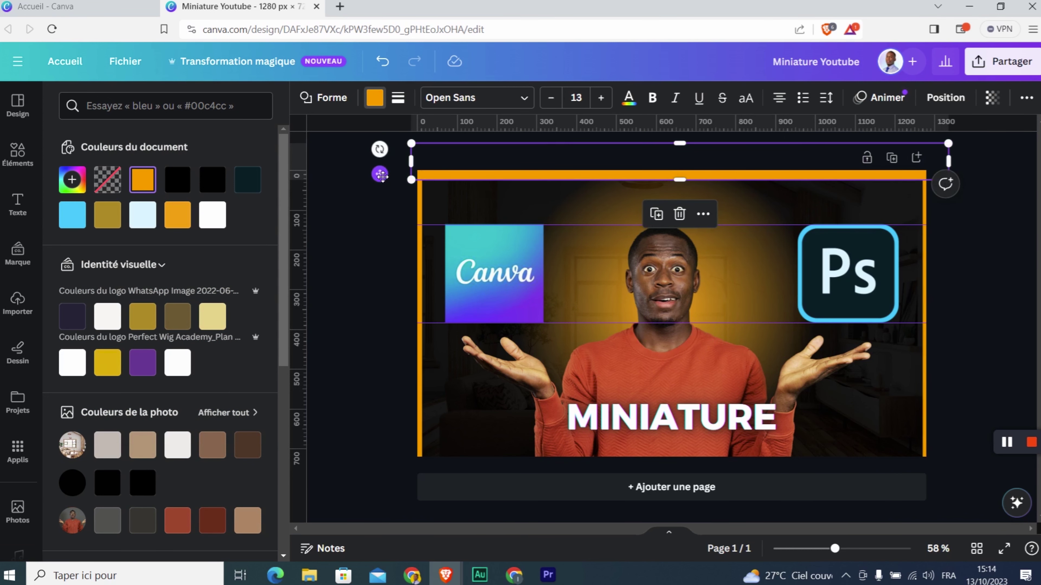
left_click_drag(381, 173, 383, 170)
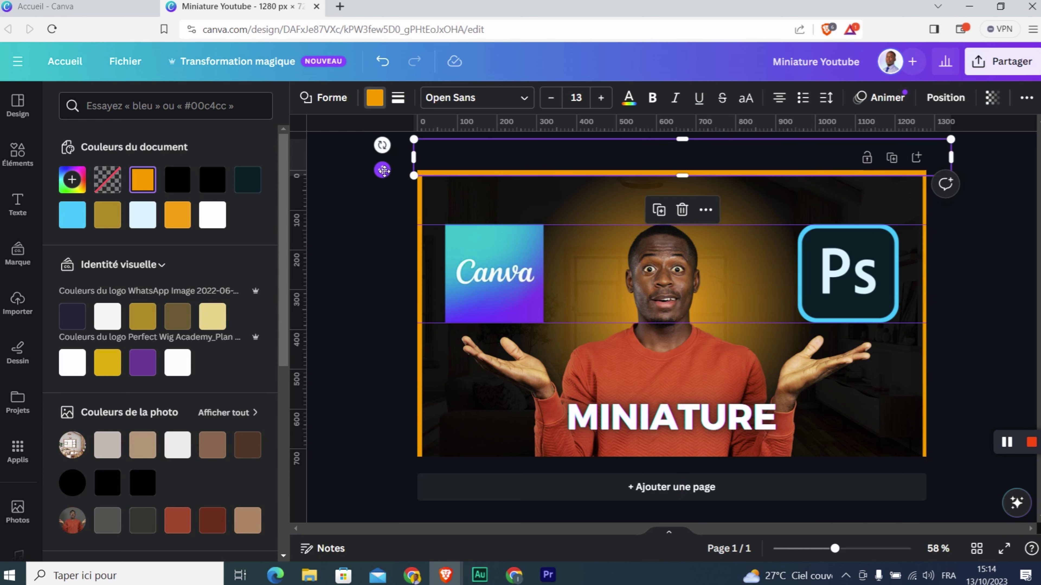
- Nudge the top, left and right orange strips slightly outward to thin the visible border
left_click(353, 184)
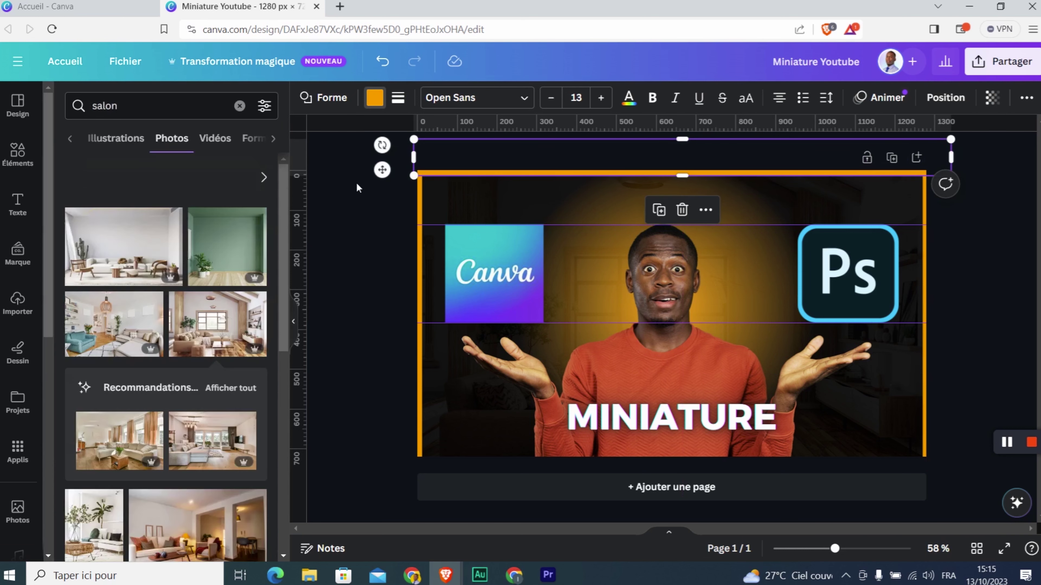
left_click(468, 175)
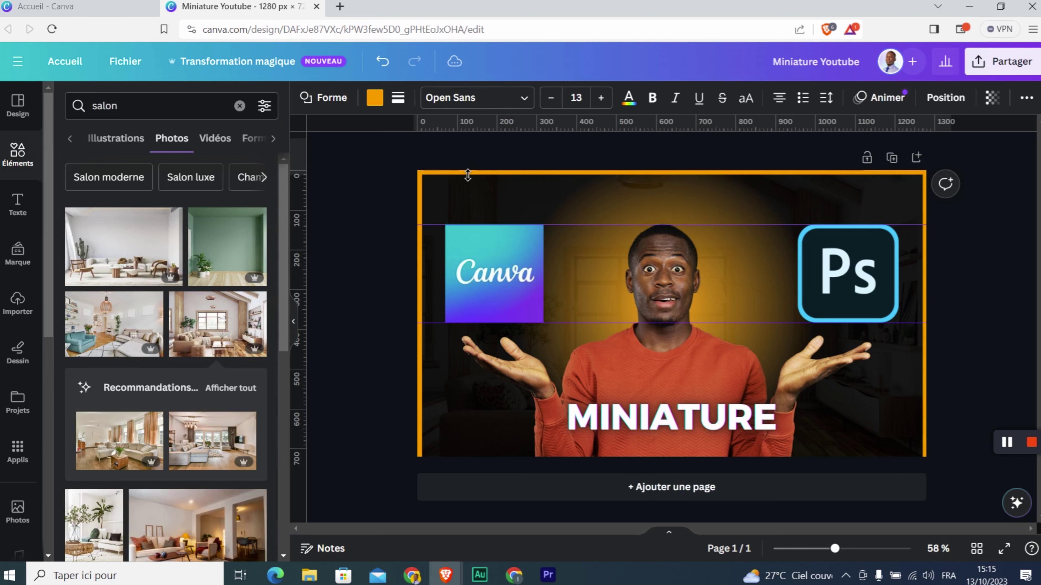
left_click(420, 188)
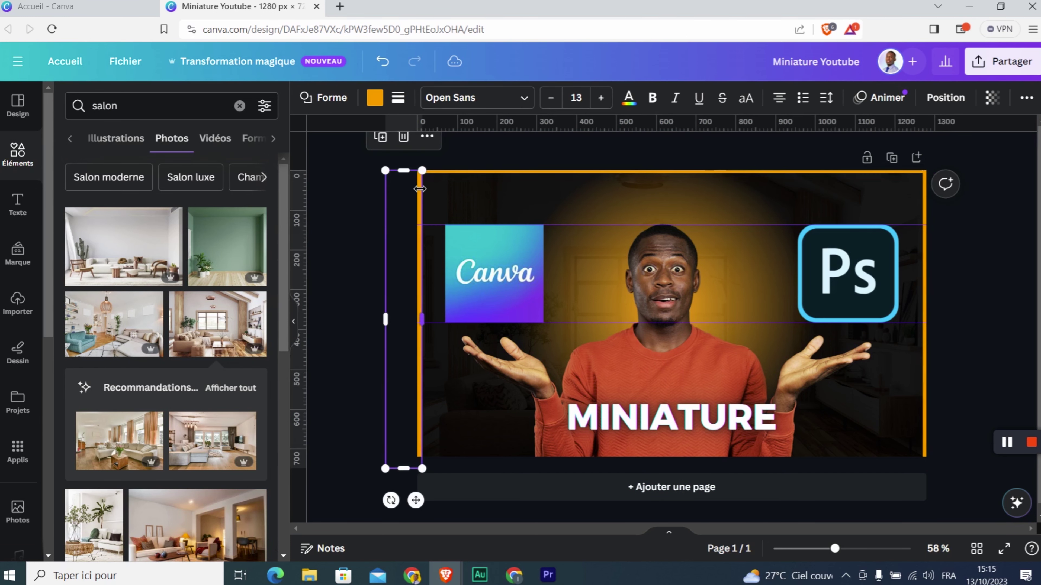
left_click(925, 204)
key("Right")
key("Right")
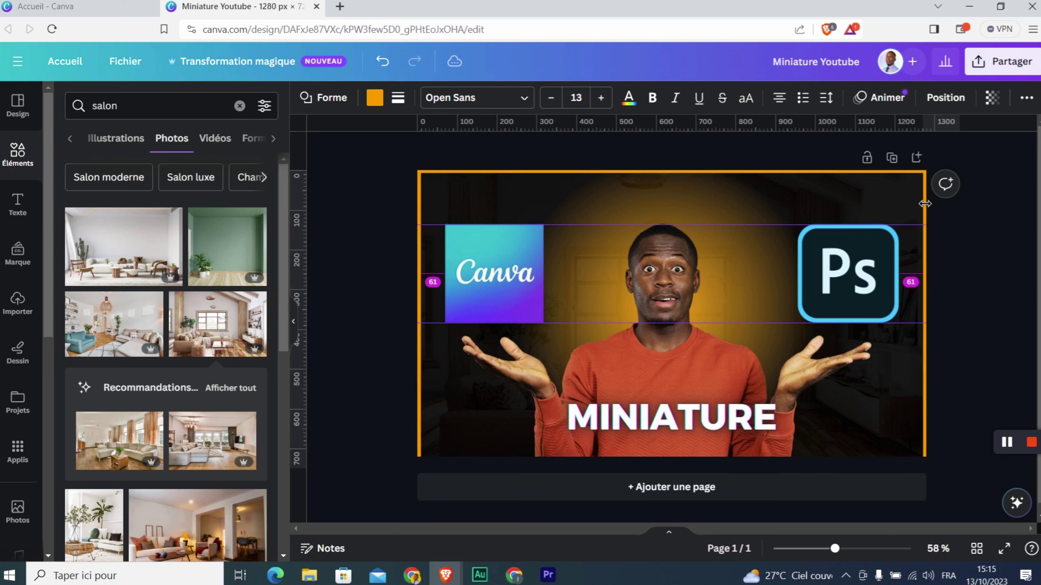
- Copy the top orange strip to the page's bottom edge and shift it down to match the border's thickness
left_click(824, 171)
left_click_drag(724, 163, 711, 470)
left_click(384, 390)
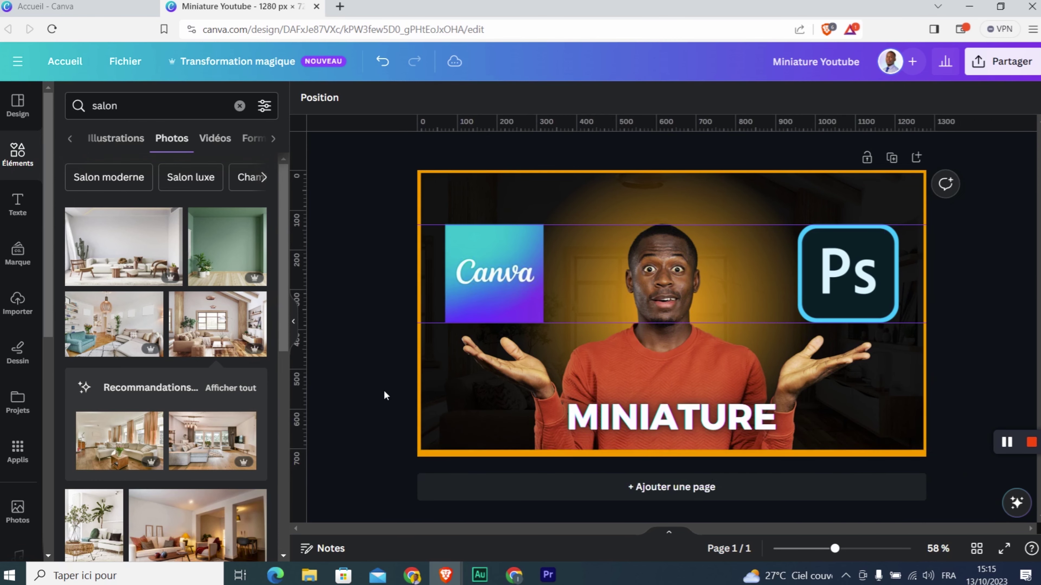
left_click(437, 455)
left_click_drag(437, 455, 437, 462)
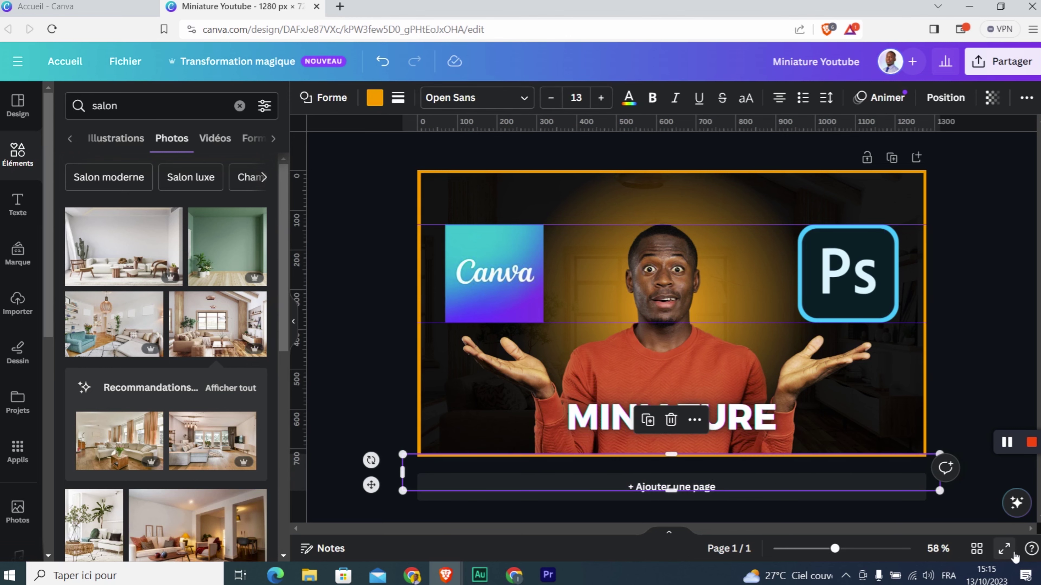
- Preview the thumbnail with its orange border in full screen and return to the editor
left_click(1004, 548)
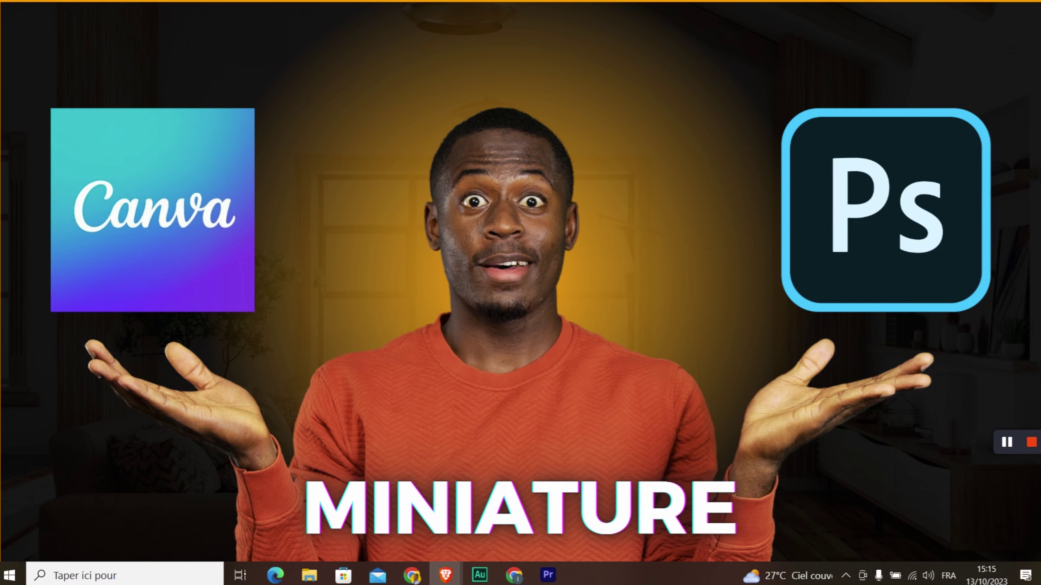
key("Escape")
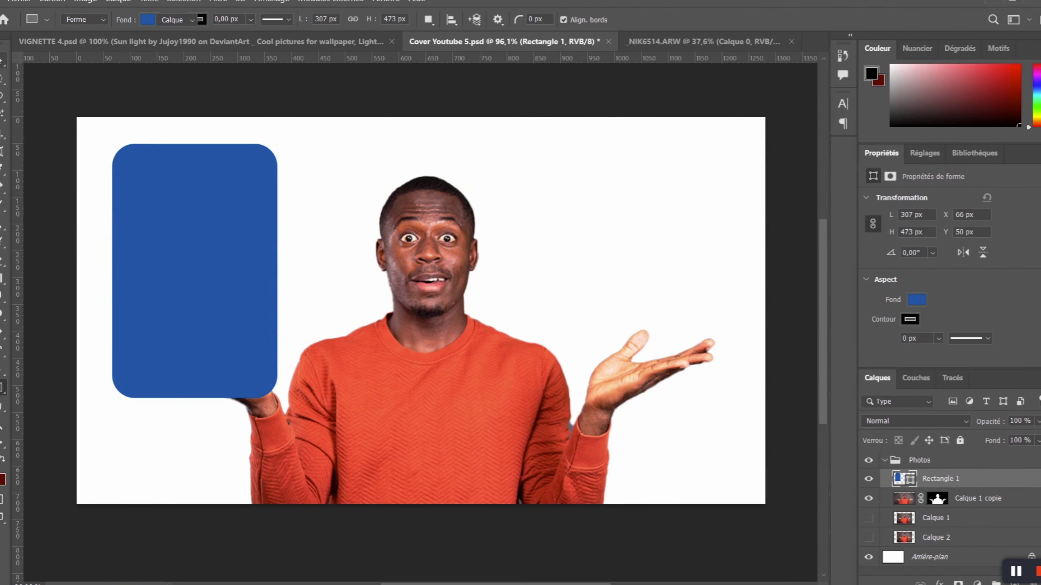
- In Photoshop's Cover Youtube 5.psd, try distorting the blue rounded rectangle into a perspective panel by moving its right-hand corners
key("v")
left_click(52, 1)
mouse_move(78, 300)
left_click(360, 345)
left_click_drag(277, 398, 246, 343)
left_click_drag(277, 143, 247, 147)
key("Return")
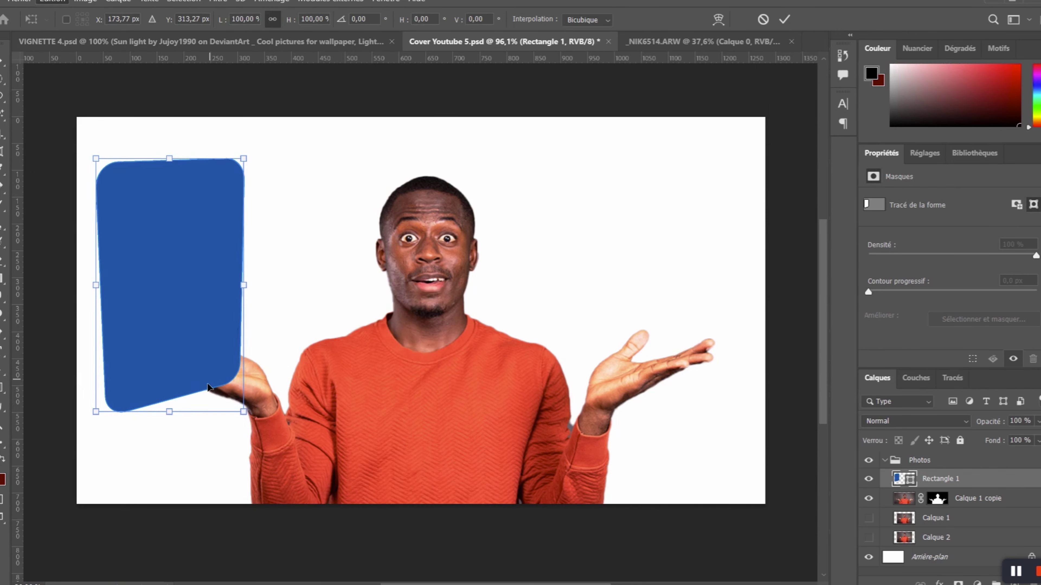
left_click_drag(244, 404, 246, 420)
key("Return")
- Move the Rectangle 1 layer below the Calque 1 copie portrait layer and shift the blue panel slightly up
left_click_drag(940, 479, 940, 508)
left_click_drag(160, 260, 168, 249)
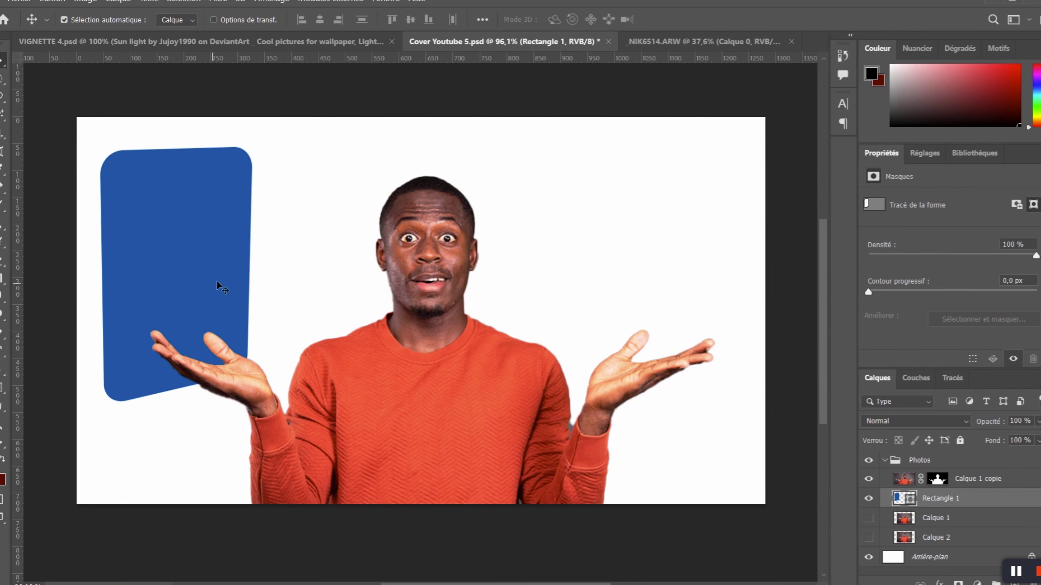
left_click(2, 388)
left_click_drag(246, 355, 251, 360)
right_click(2, 387)
key("ctrl+z")
key("v")
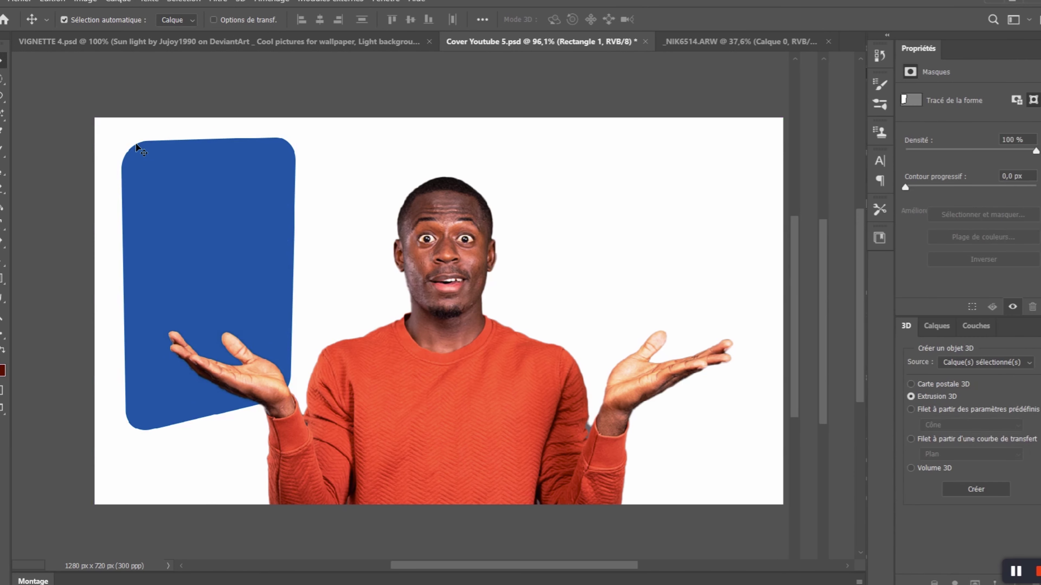
- Try a copy of the distorted blue panel offset horizontally toward the portrait, and show the layer list
scroll(125, 199, "up", 1)
scroll(123, 251, "up", 1)
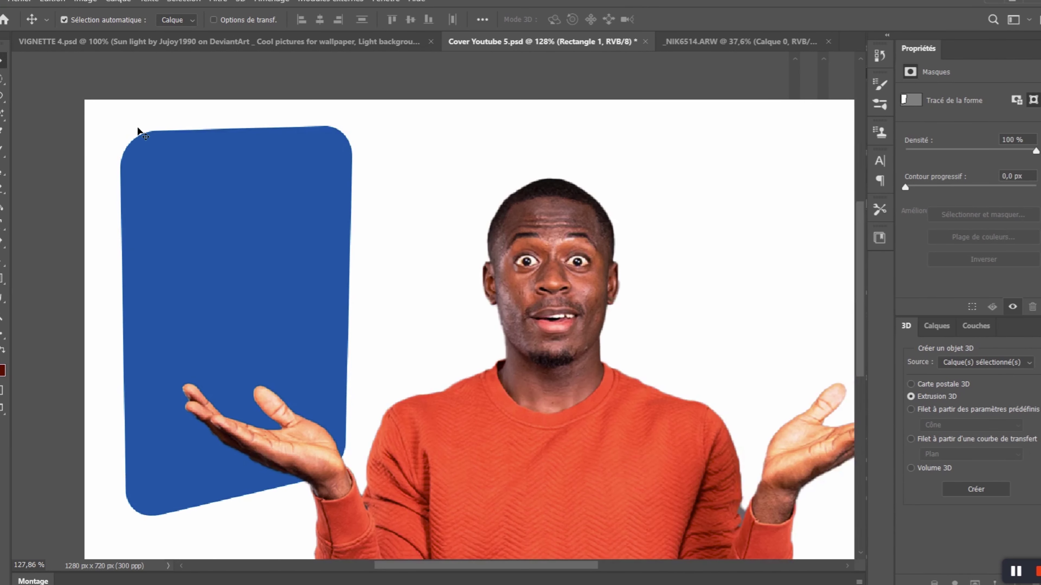
left_click_drag(158, 198, 374, 199)
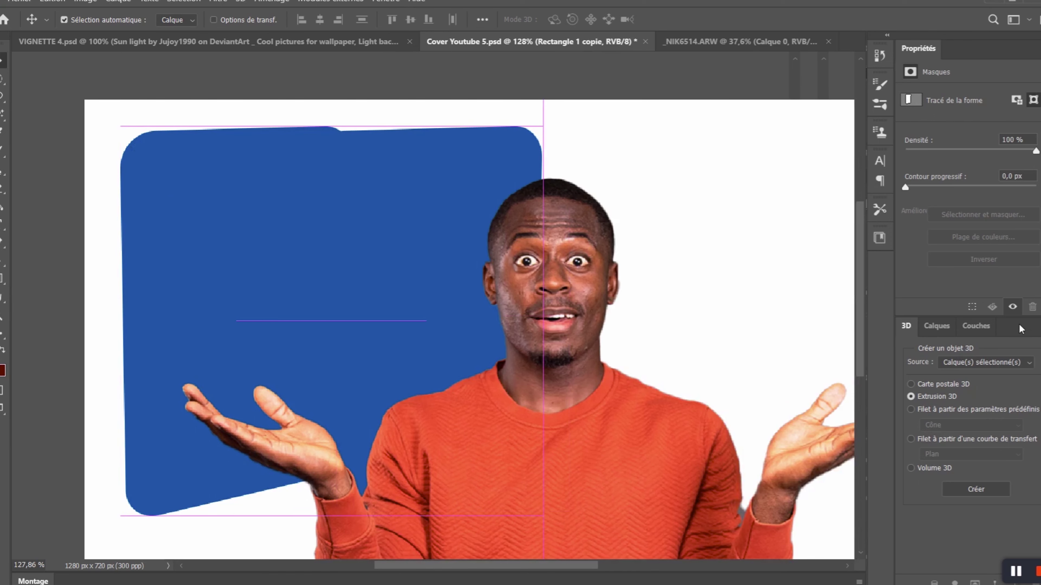
left_click(937, 328)
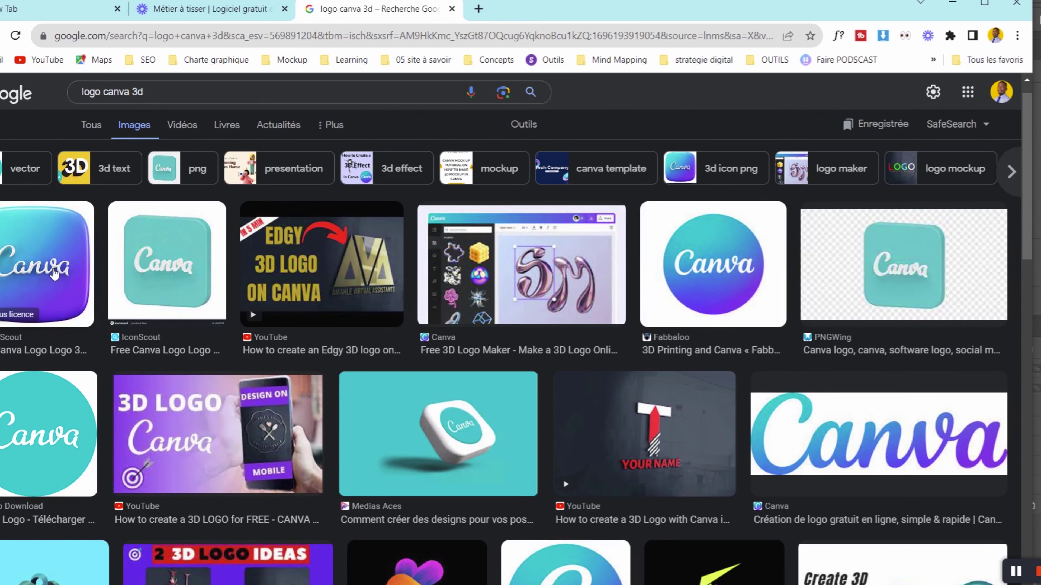
- From the "logo canva 3d" image results in the browser, save IconScout's 3D Canva logo as free-canva-9234654-7516879.webp
left_click(47, 287)
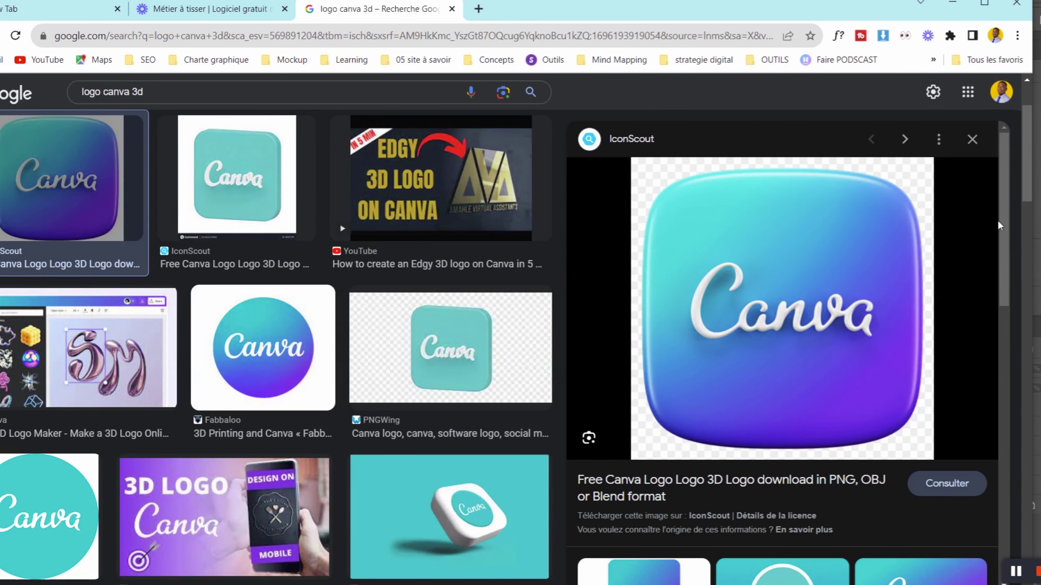
scroll(999, 225, "down", 5)
scroll(778, 246, "up", 4)
right_click(771, 191)
left_click(841, 410)
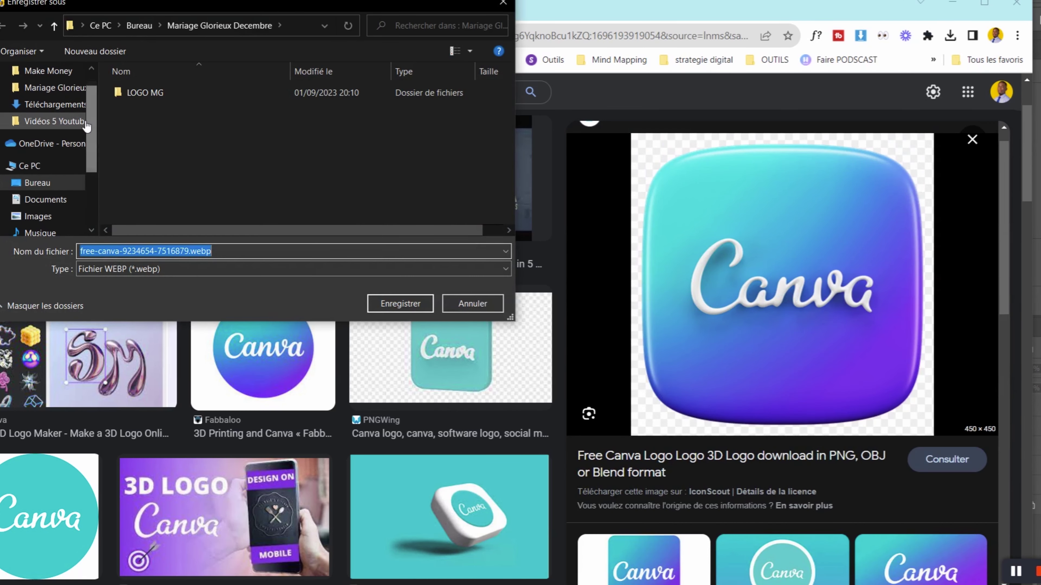
left_click(412, 308)
- Place free-canva-9234654-7516879.webp as a linked image in Cover Youtube 5.psd and move the icone canva copie layer up the stack
left_click(118, 91)
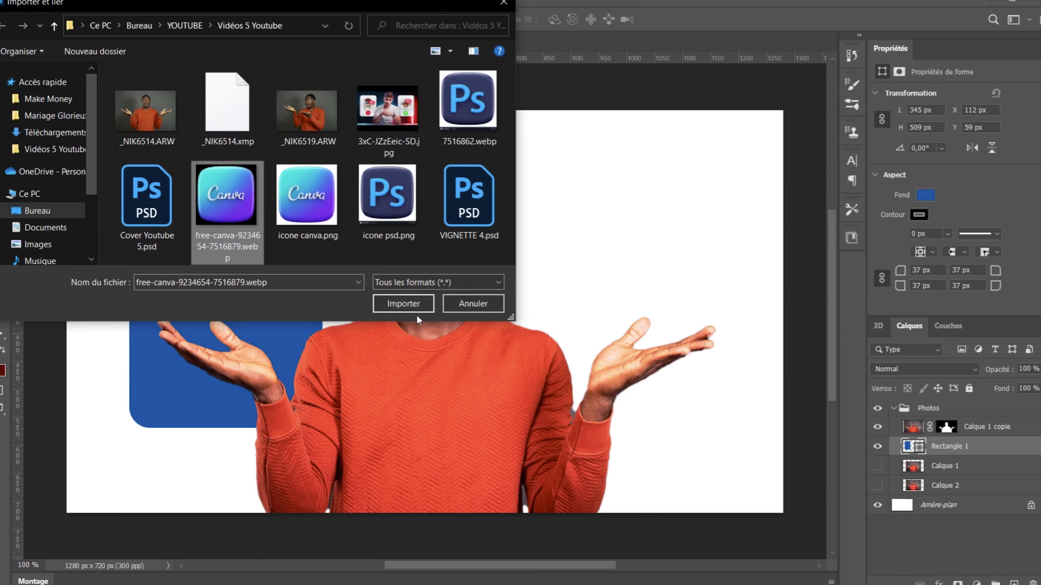
left_click(417, 313)
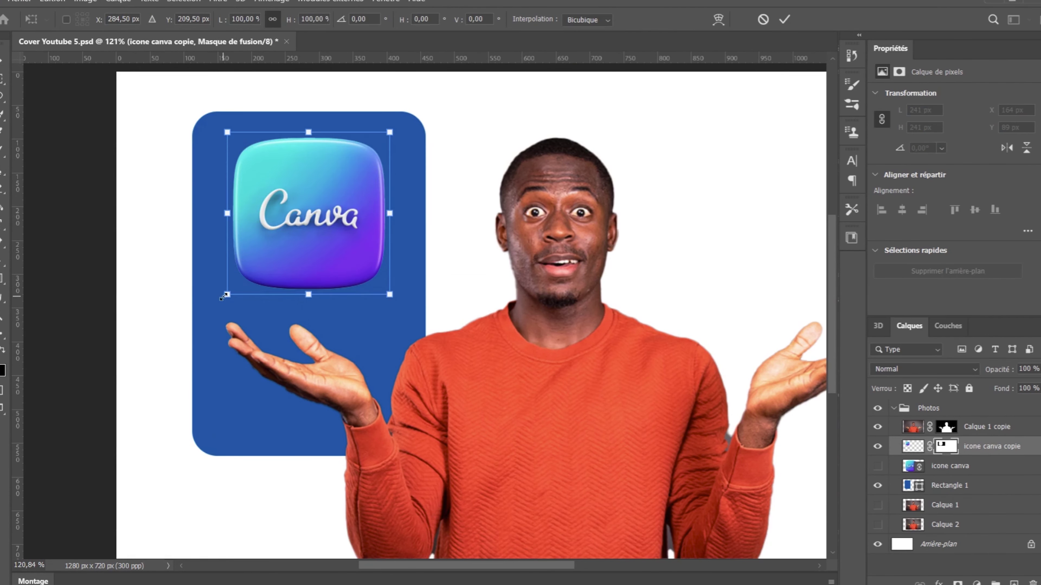
left_click_drag(935, 446, 978, 417)
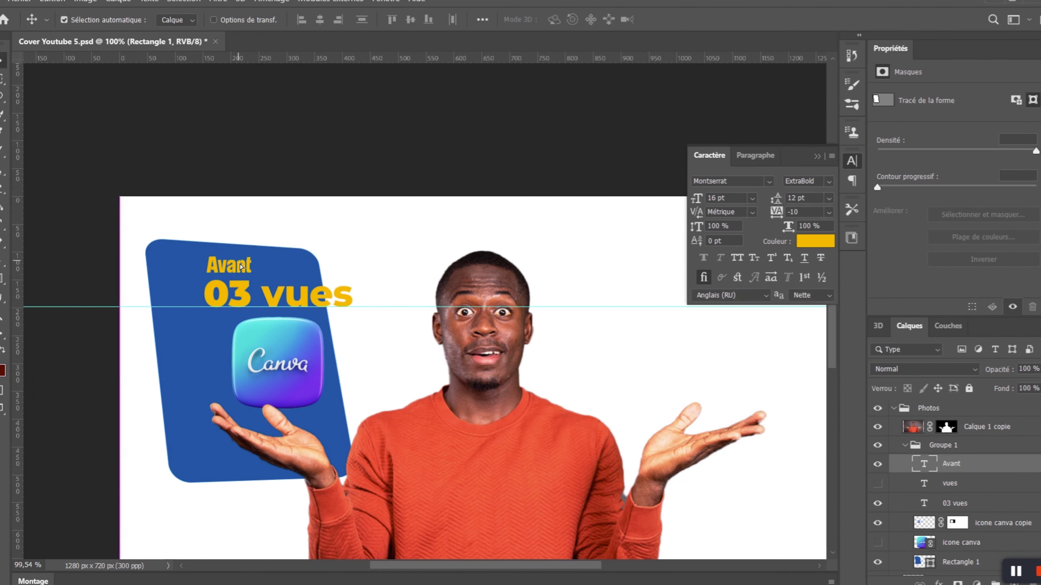
- Duplicate the tilted blue panel and offset the copy slightly to the right to give the panel a visible side edge
left_click(284, 361)
left_click_drag(198, 419, 209, 418)
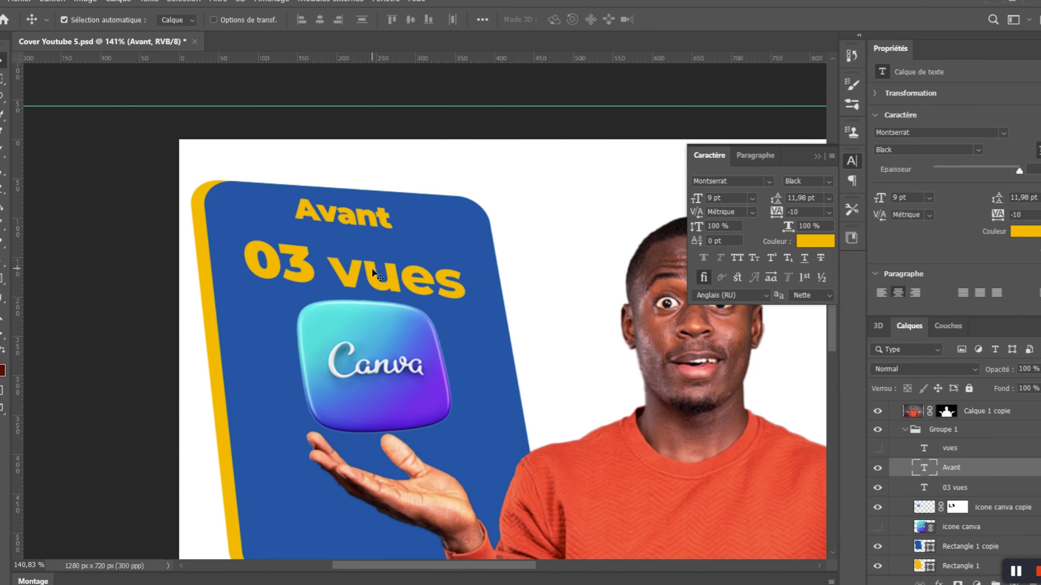
- Duplicate the Groupe 1 panel group, rename the copy Groupe 2, and mirror it onto the other side of the portrait
scroll(374, 355, "down", 5)
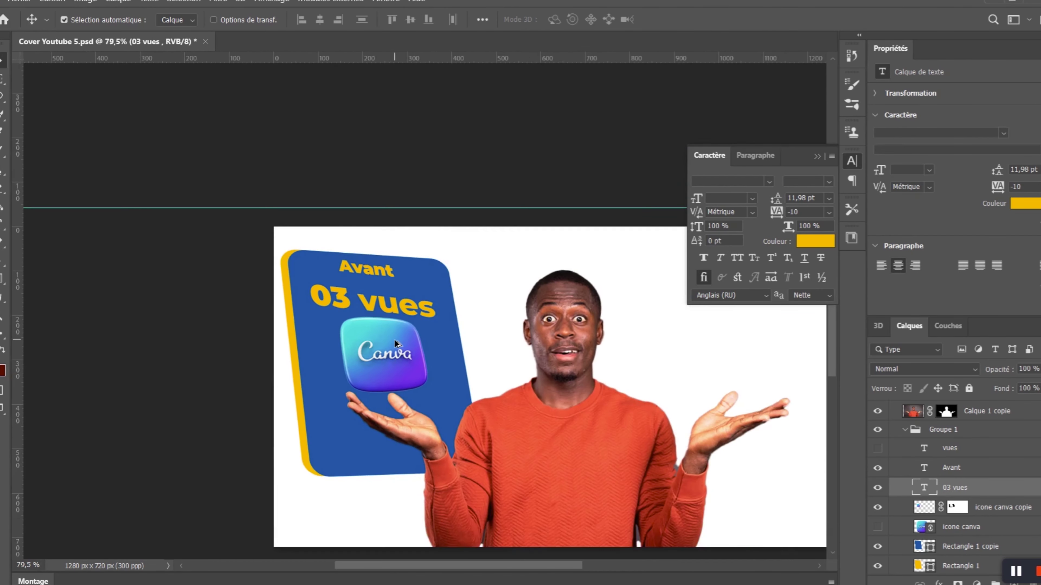
left_click(911, 430)
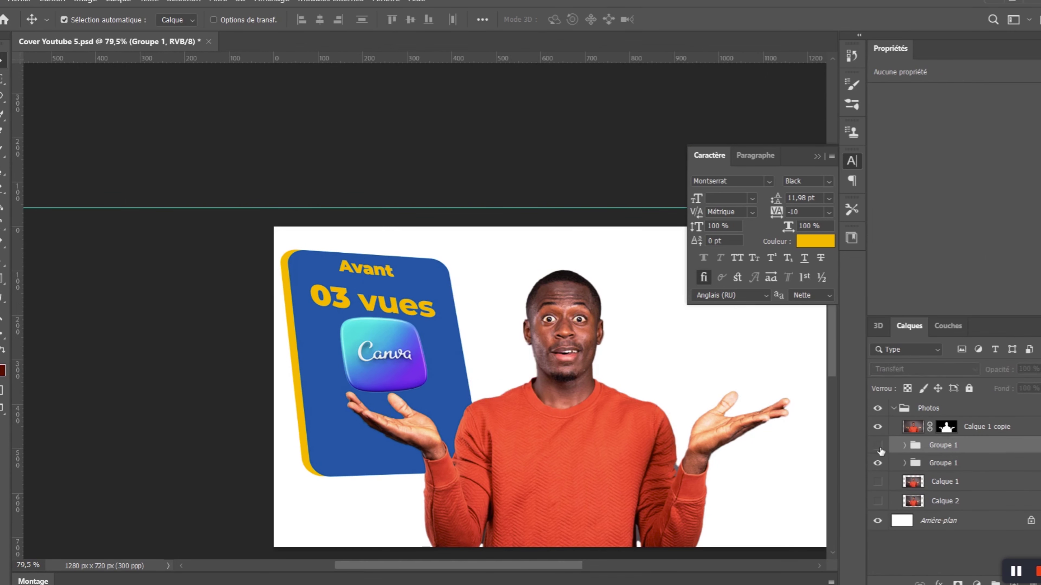
double_click(955, 446)
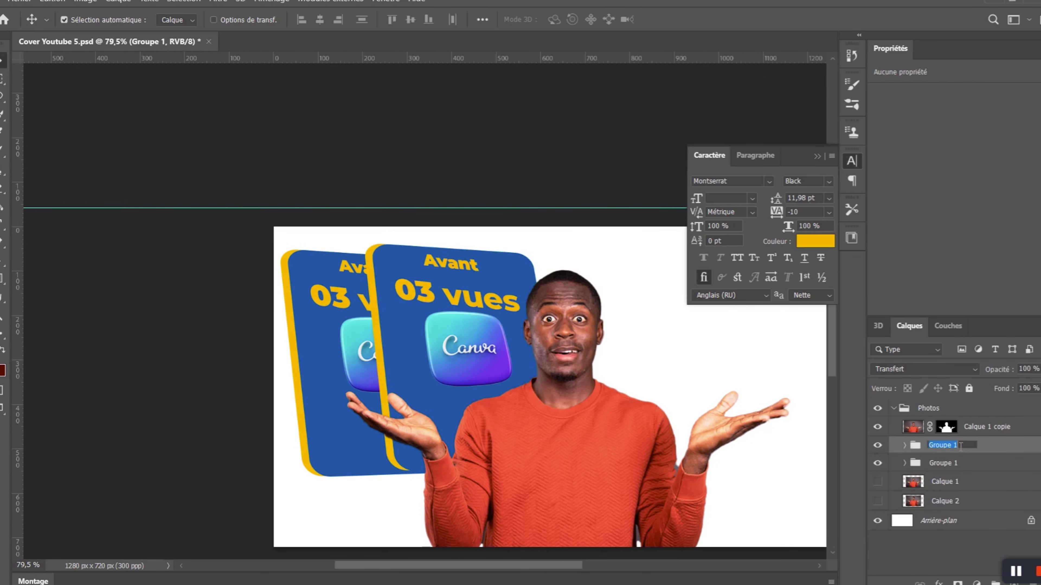
left_click(41, 2)
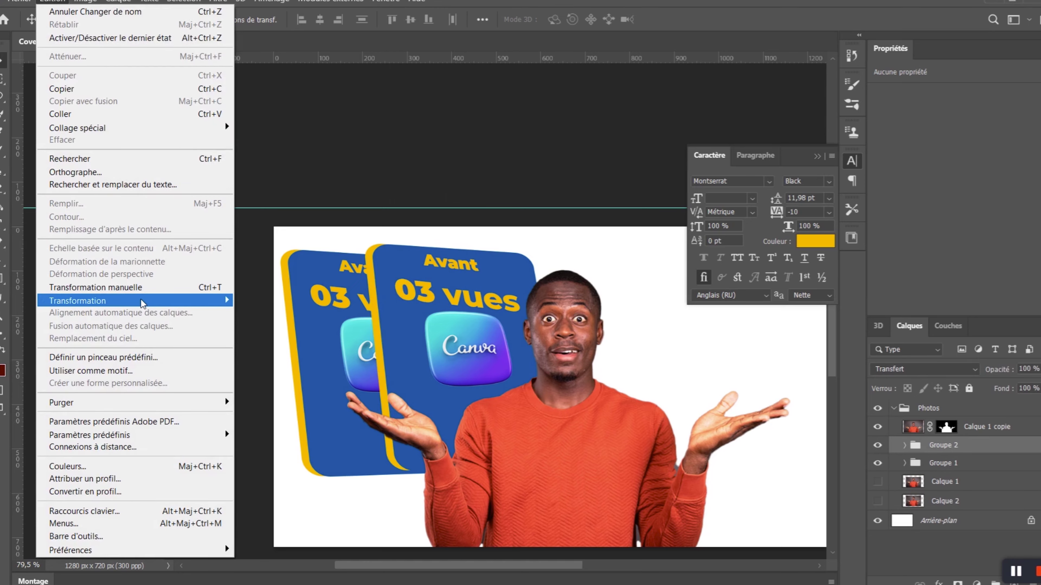
mouse_move(123, 298)
- Search Google Images for "fond noir" in the browser and place a black textured background in Cover Youtube 5.psd
left_click(298, 550)
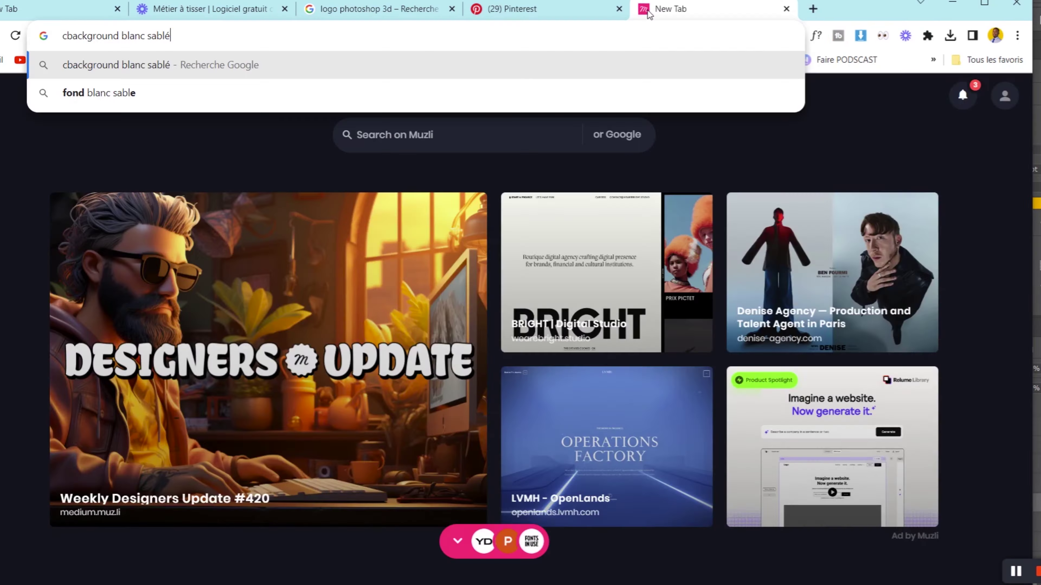
key("Return")
double_click(170, 107)
type("noir sablé")
key("Return")
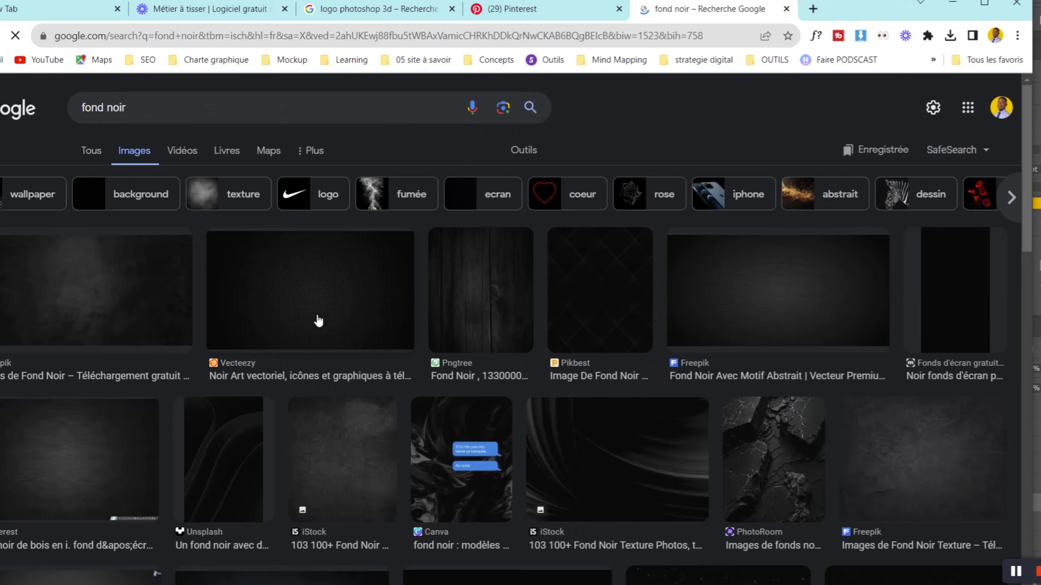
left_click(318, 321)
scroll(256, 363, "up", 3)
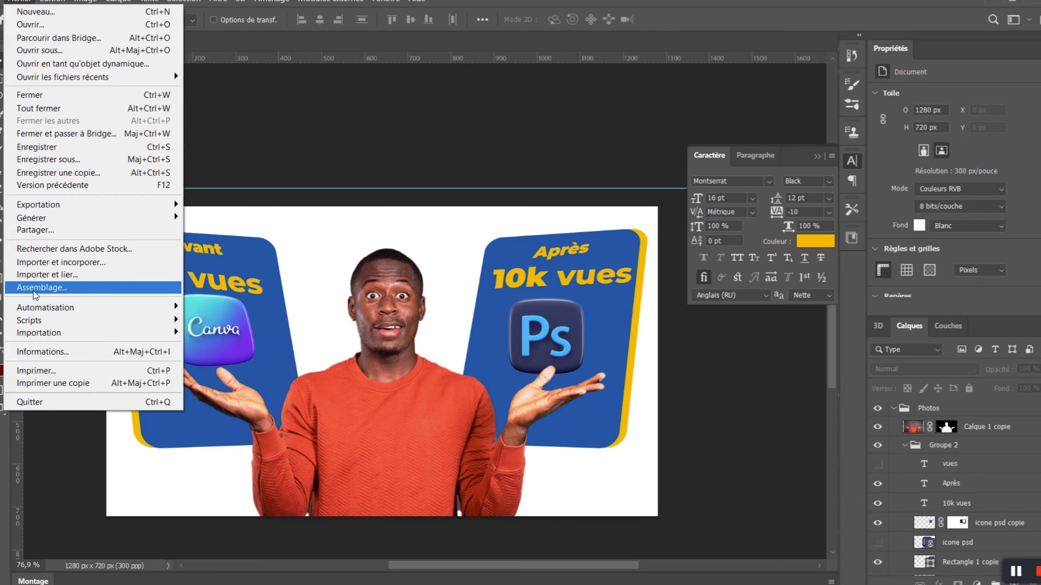
double_click(466, 195)
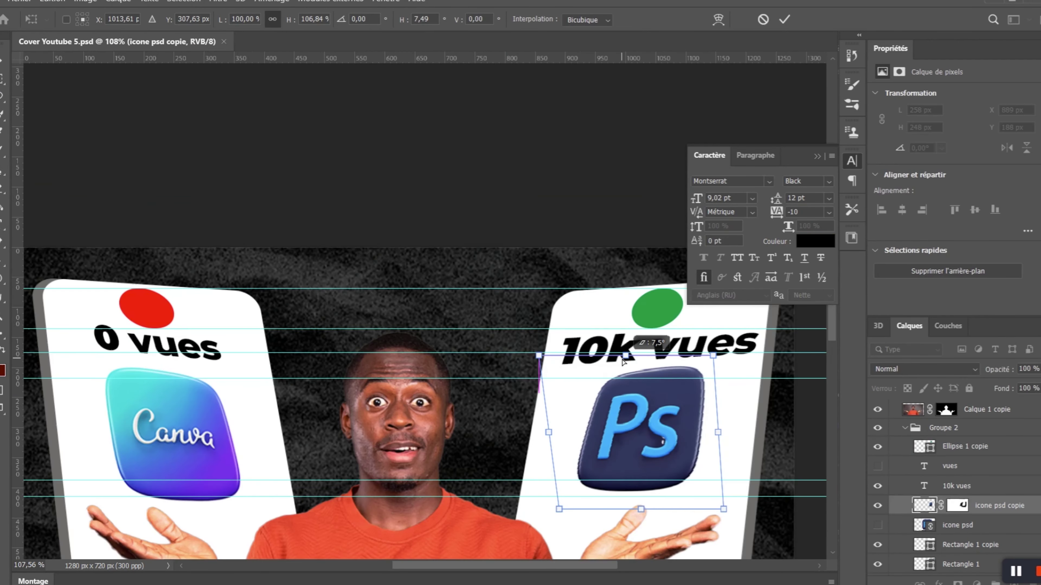
- Skew the Photoshop icon and the "10k vues" text to follow the tilt of their white panel
left_click_drag(643, 438, 588, 497)
scroll(597, 384, "down", 1)
left_click(574, 404)
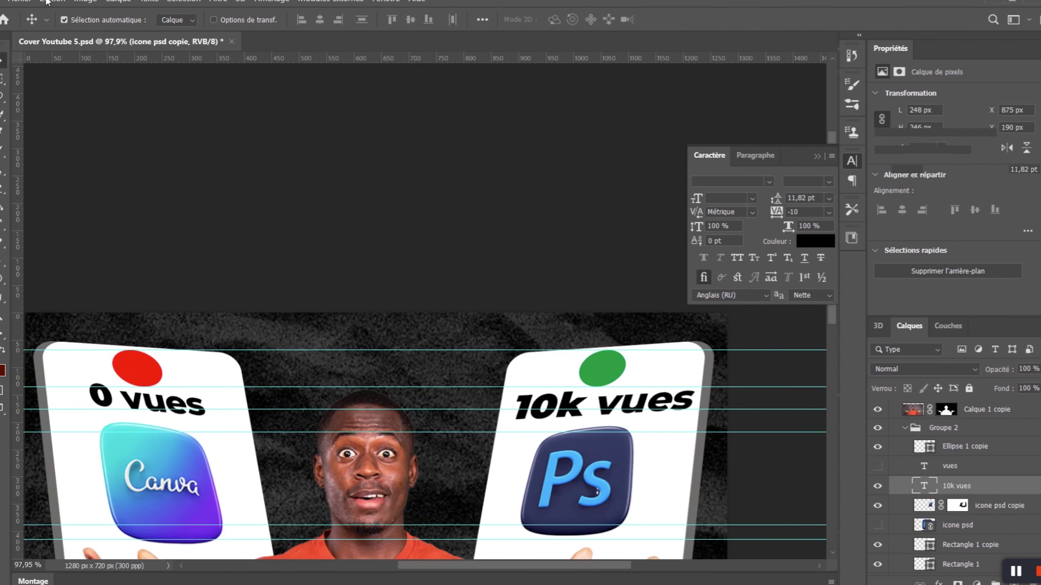
left_click(52, 2)
left_click(81, 303)
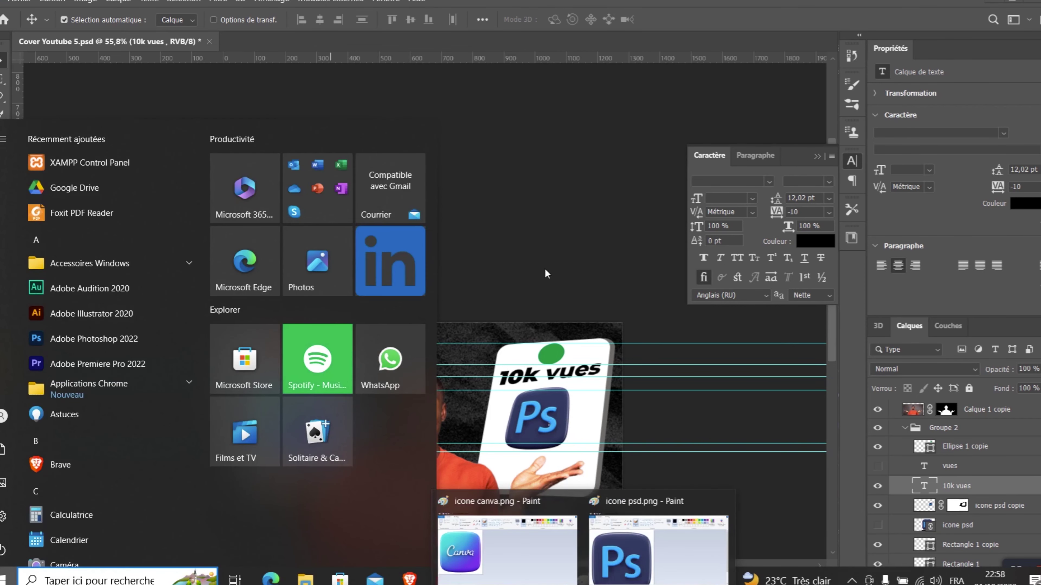
left_click(565, 2)
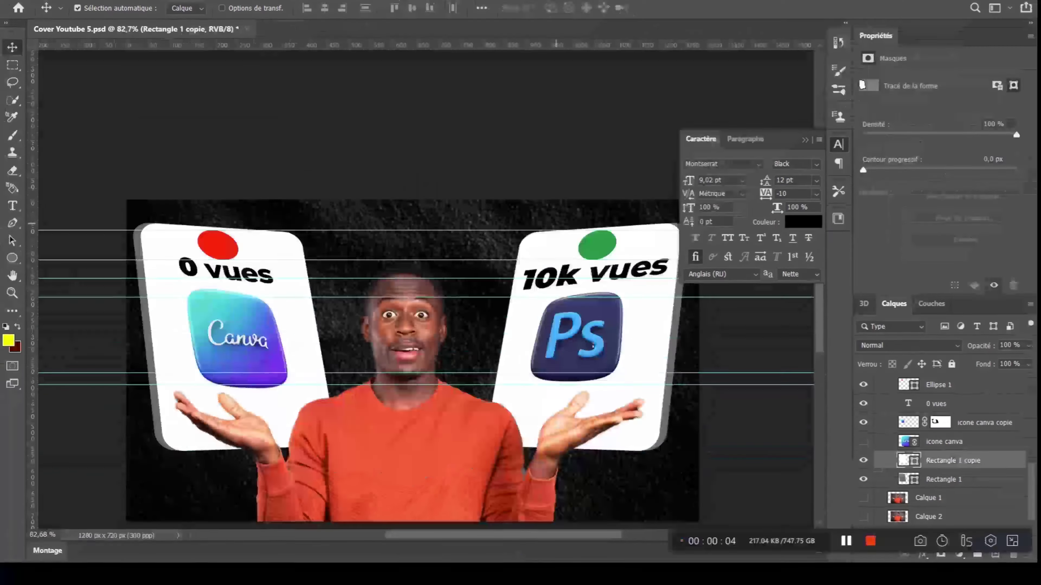